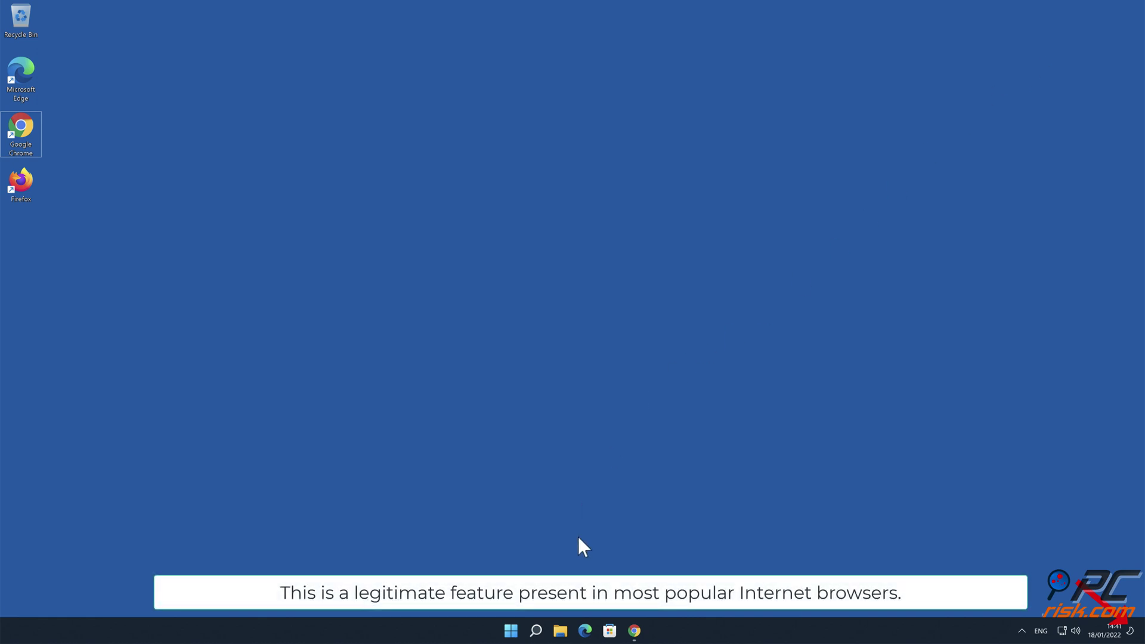
- Launch Chrome on the 'Click Allow' captcha scam page requesting notification permission
left_click(633, 631)
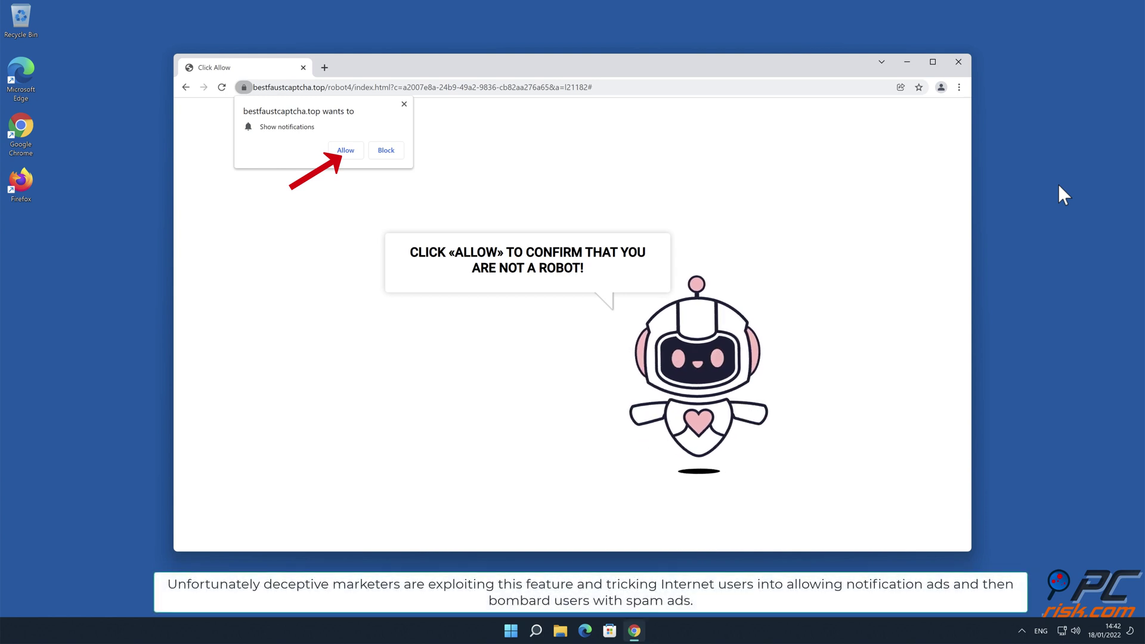
- Allow notifications from the captcha site, then close the Chrome window
left_click(343, 148)
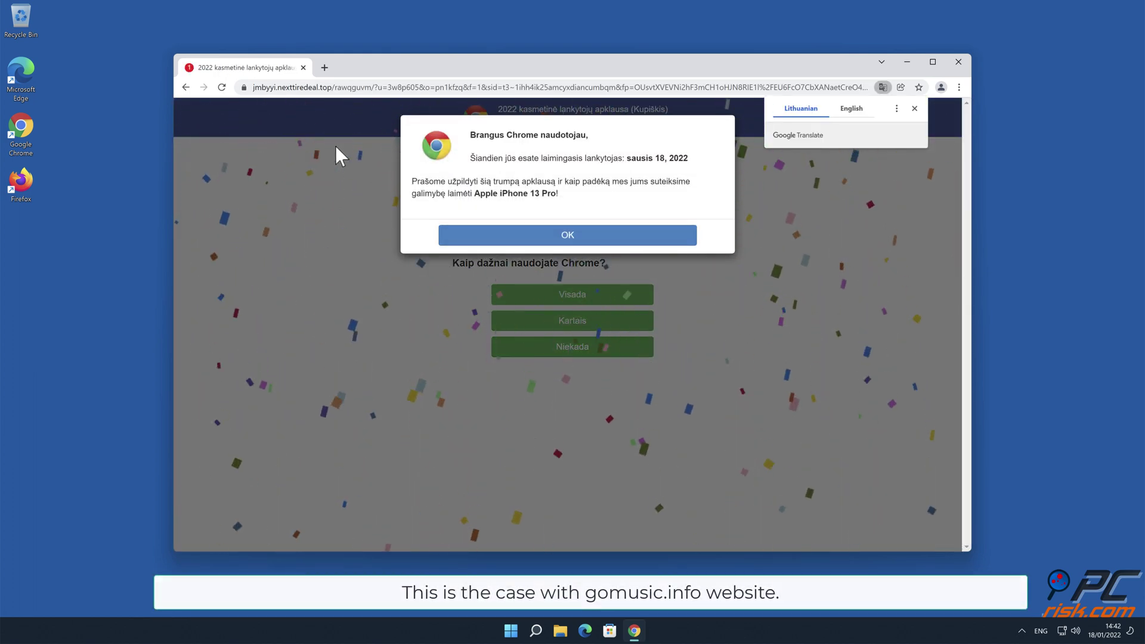
left_click(958, 61)
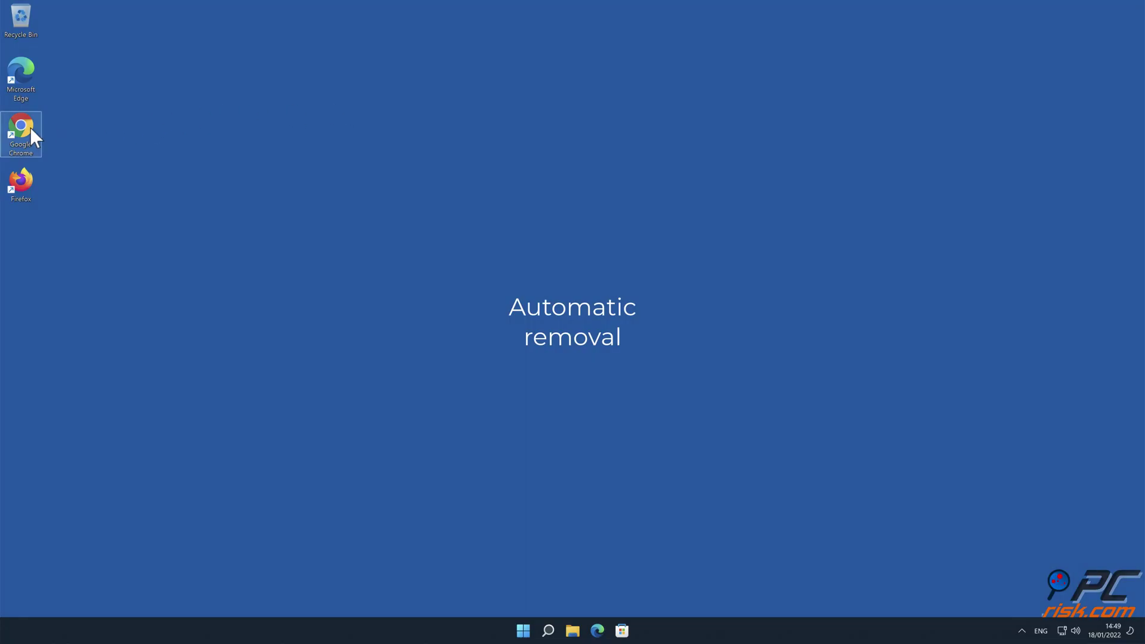
double_click(29, 128)
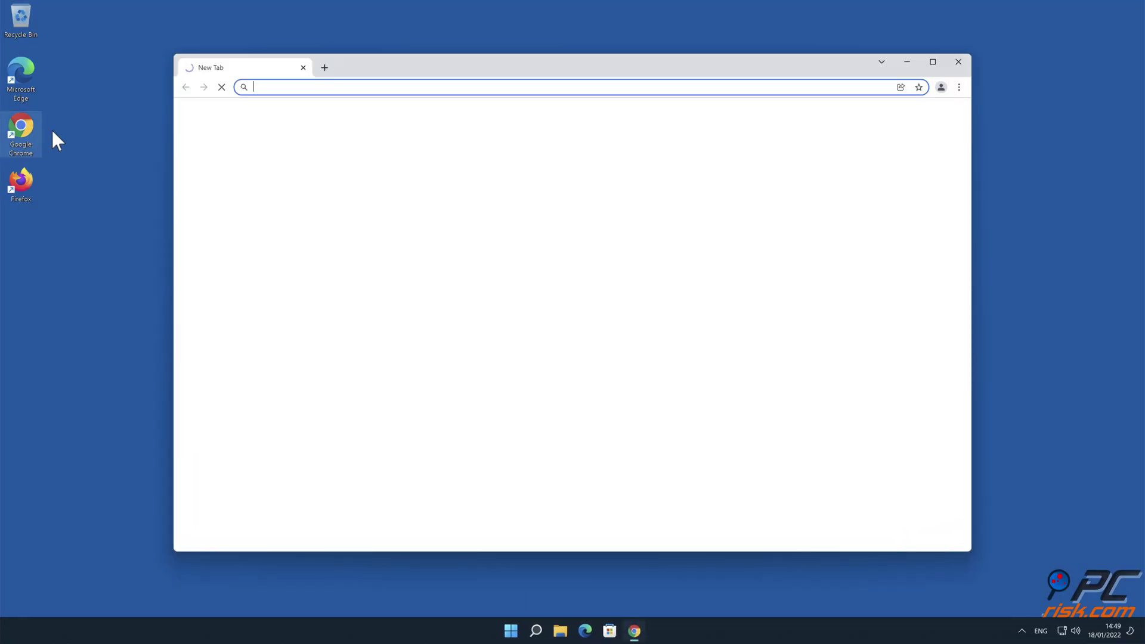
type("w")
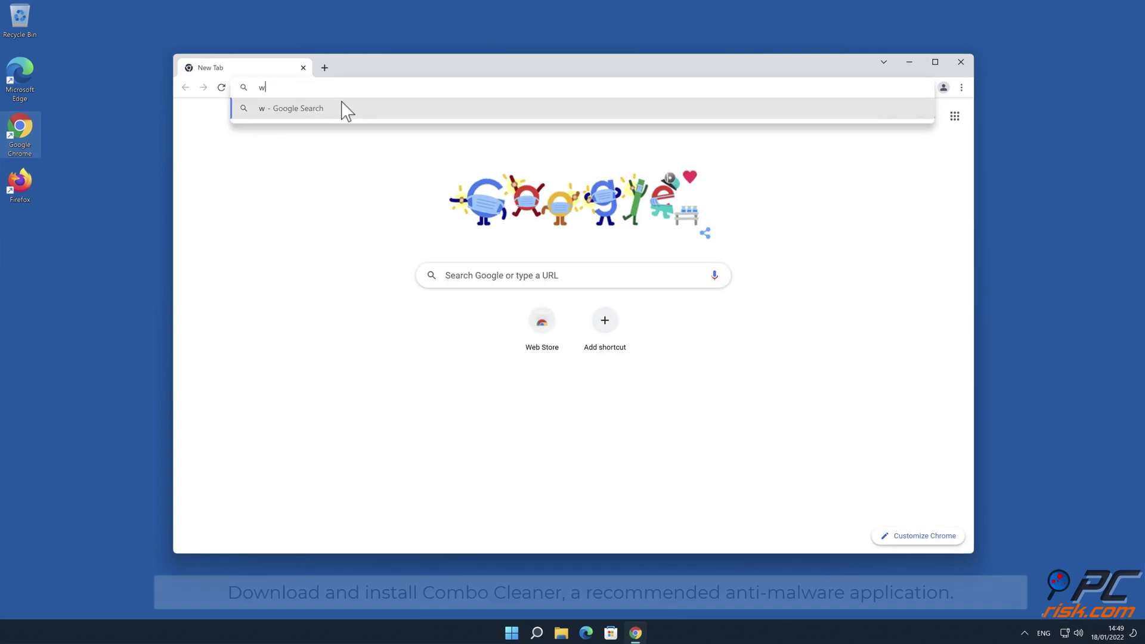
type("ww.com")
type("bo")
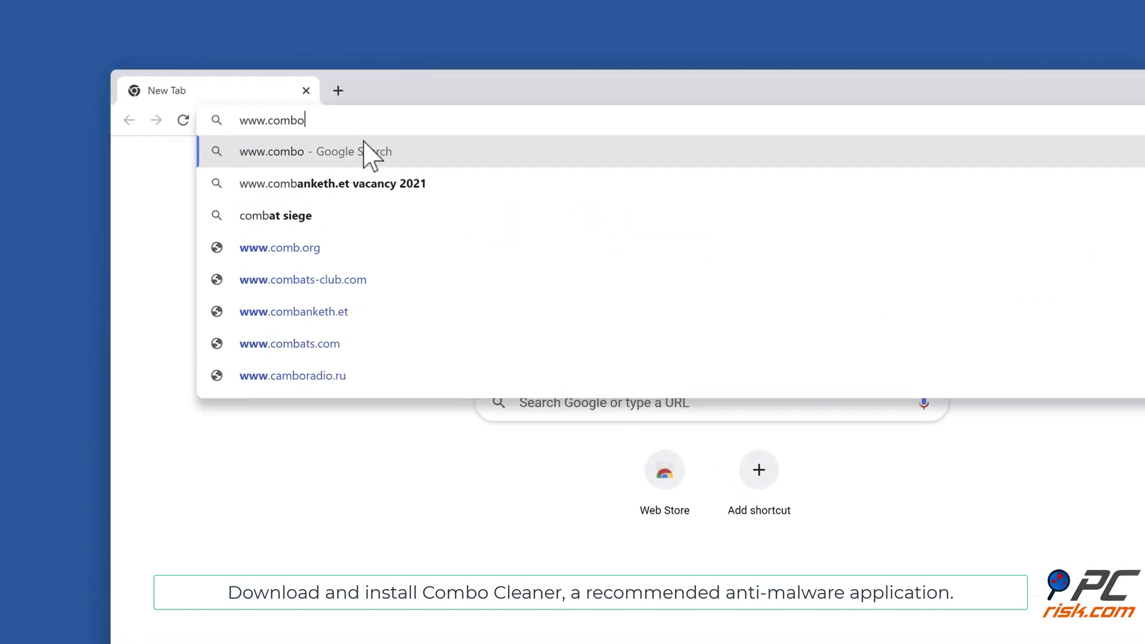
type("cleaner.com")
key("Return")
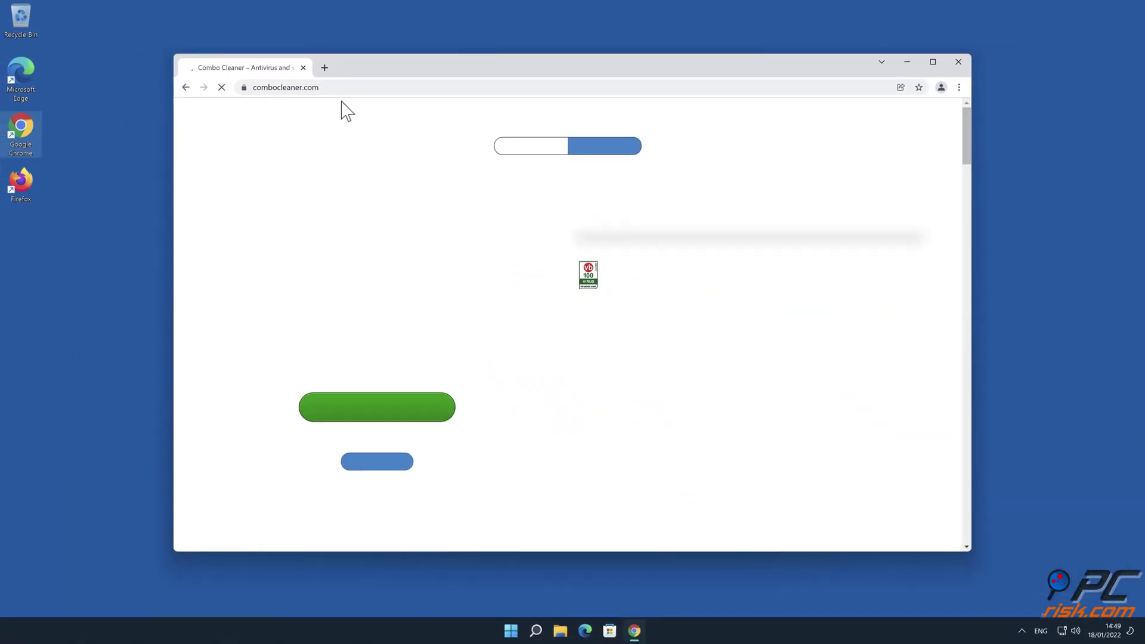
- Download and run CCSetup.exe, install Combo Cleaner through UAC and the wizard, then close Chrome
left_click(374, 416)
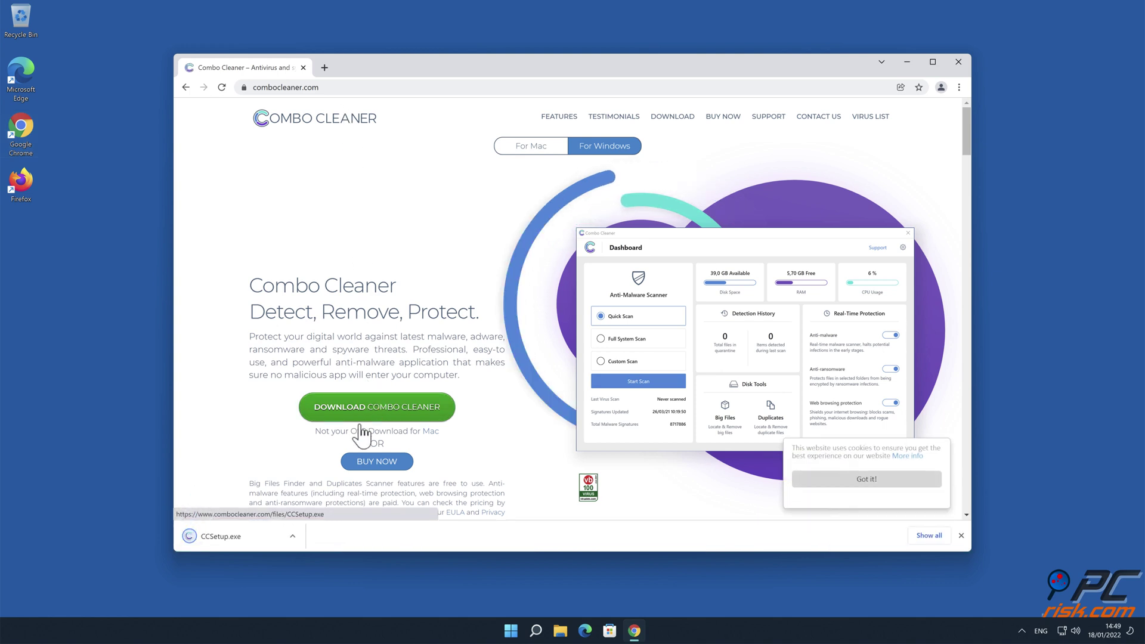
left_click(258, 536)
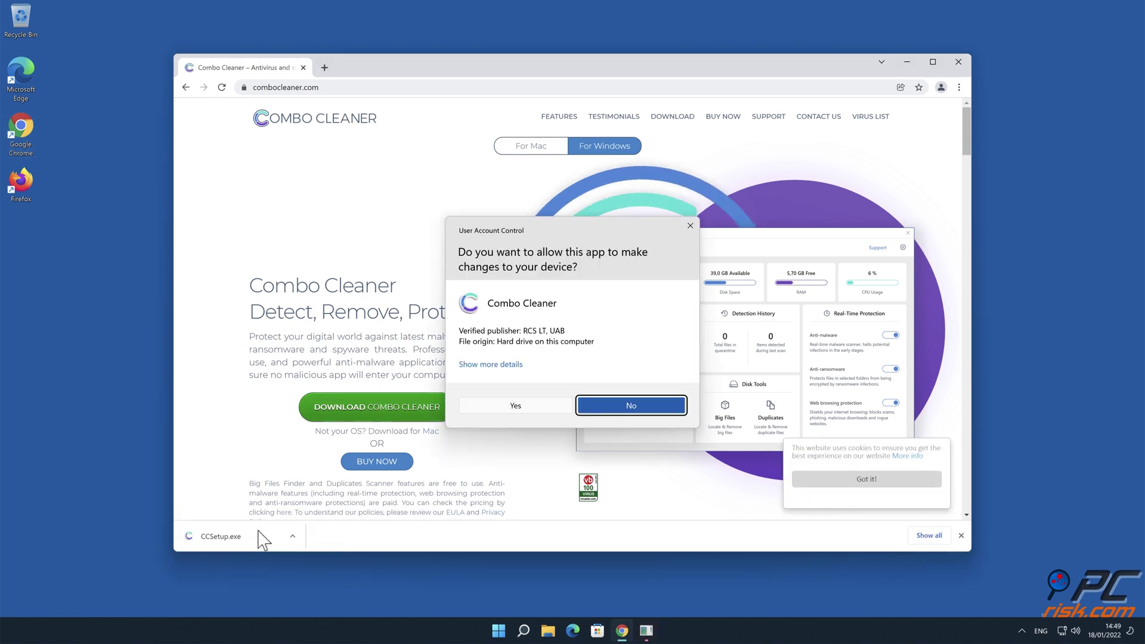
left_click(536, 408)
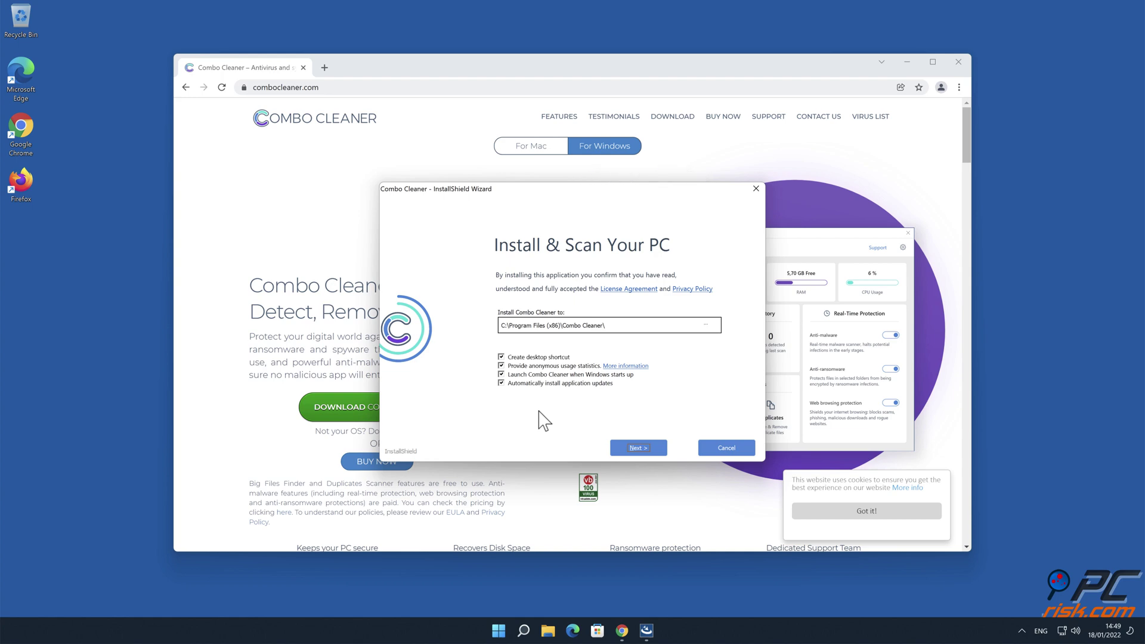
left_click(634, 447)
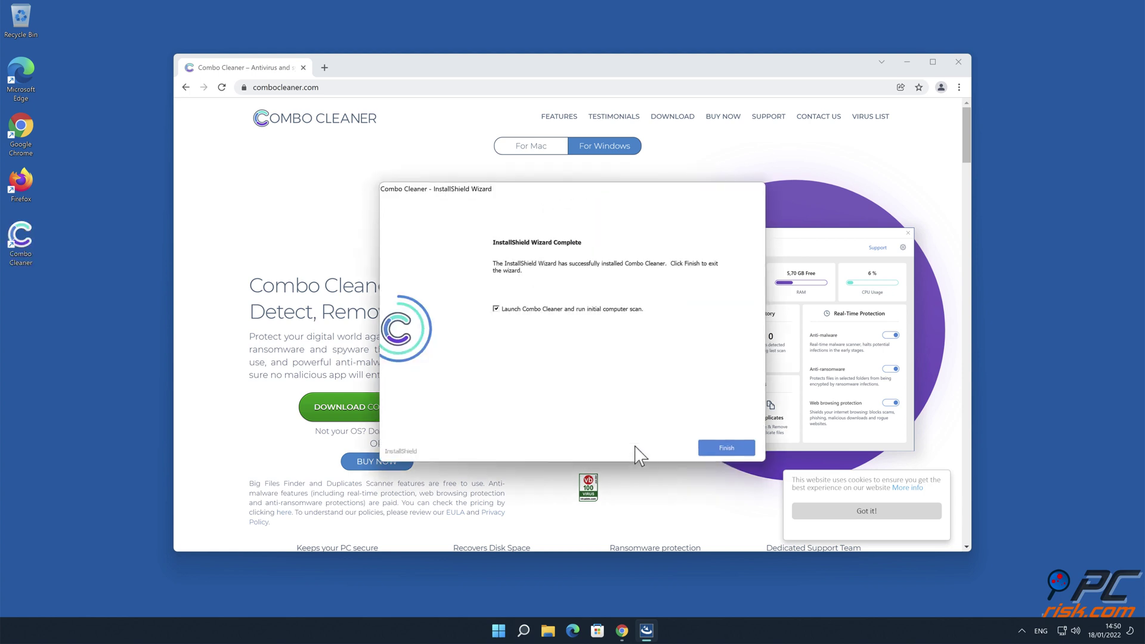
left_click(723, 448)
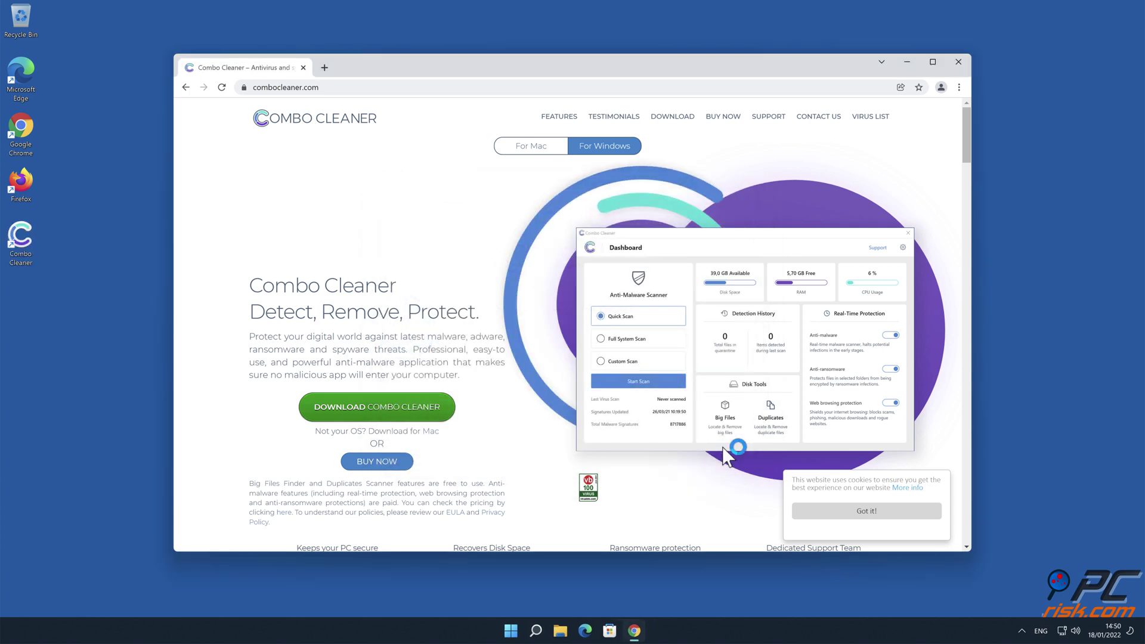
left_click(957, 64)
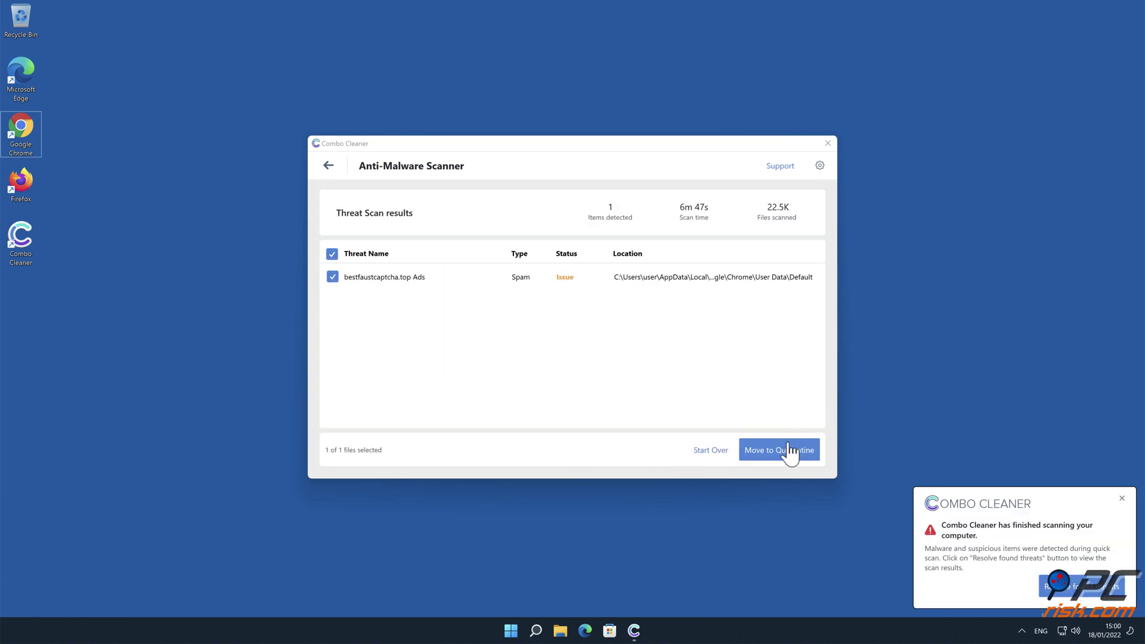
- Move the bestfaustcaptcha.top spam adware to quarantine and dismiss the summary with Done
left_click(787, 452)
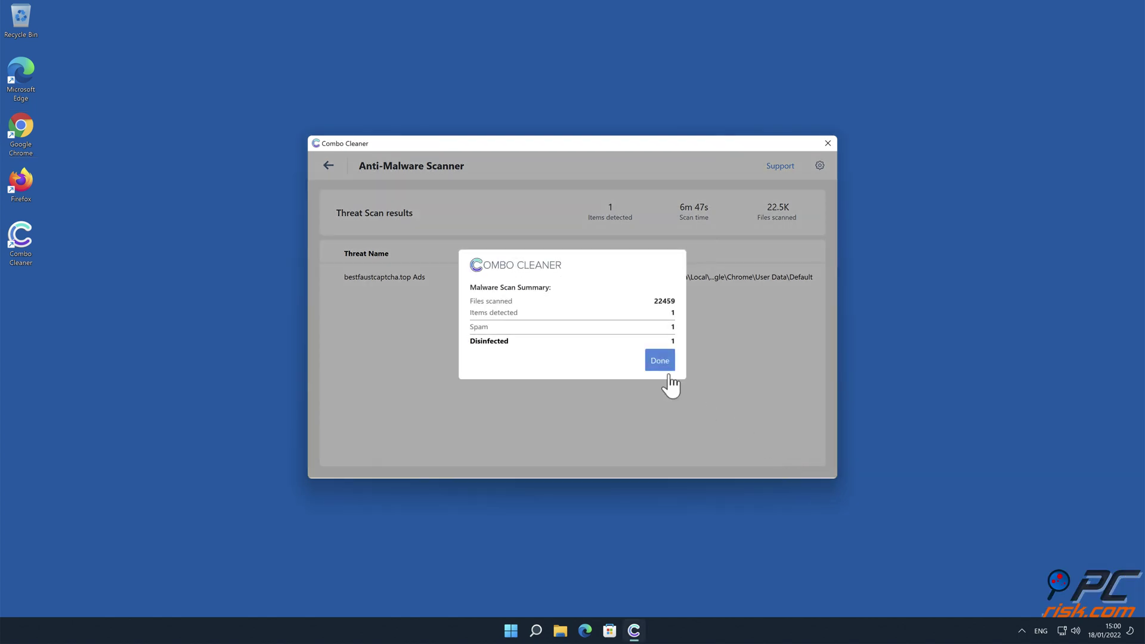
left_click(660, 365)
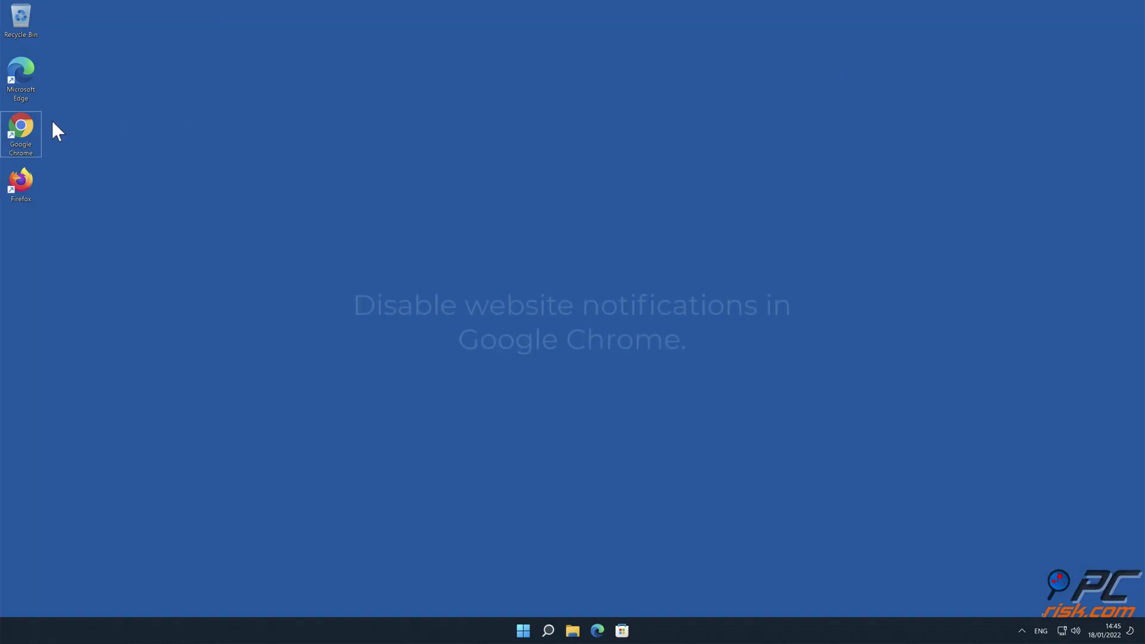
- Launch Chrome and go to Settings > Security and Privacy from the three-dot menu
double_click(28, 127)
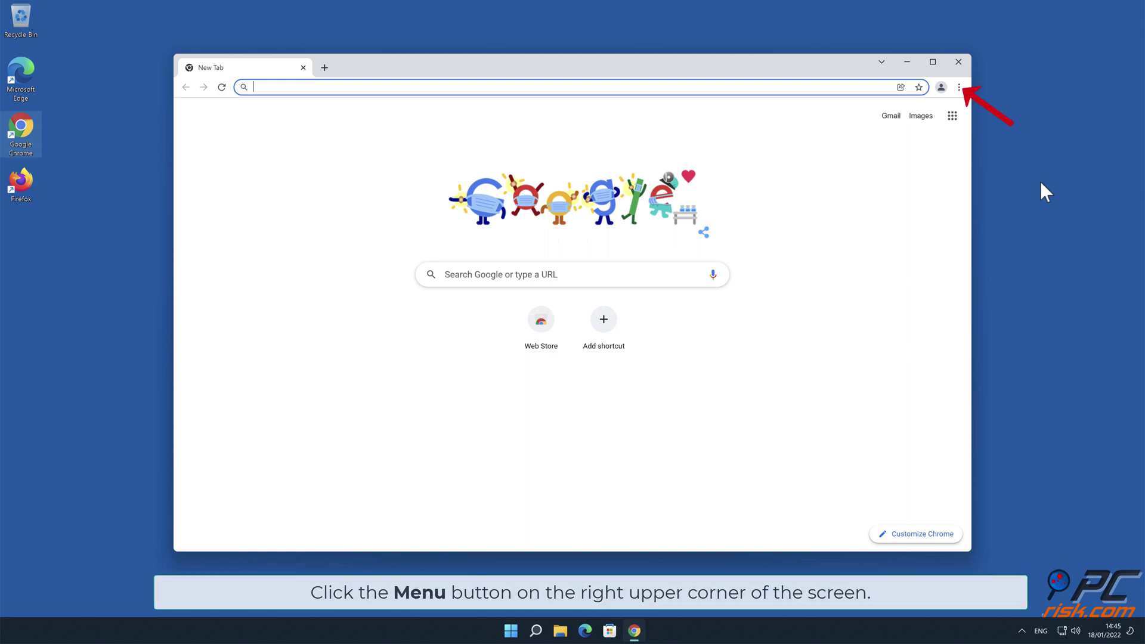
left_click(959, 87)
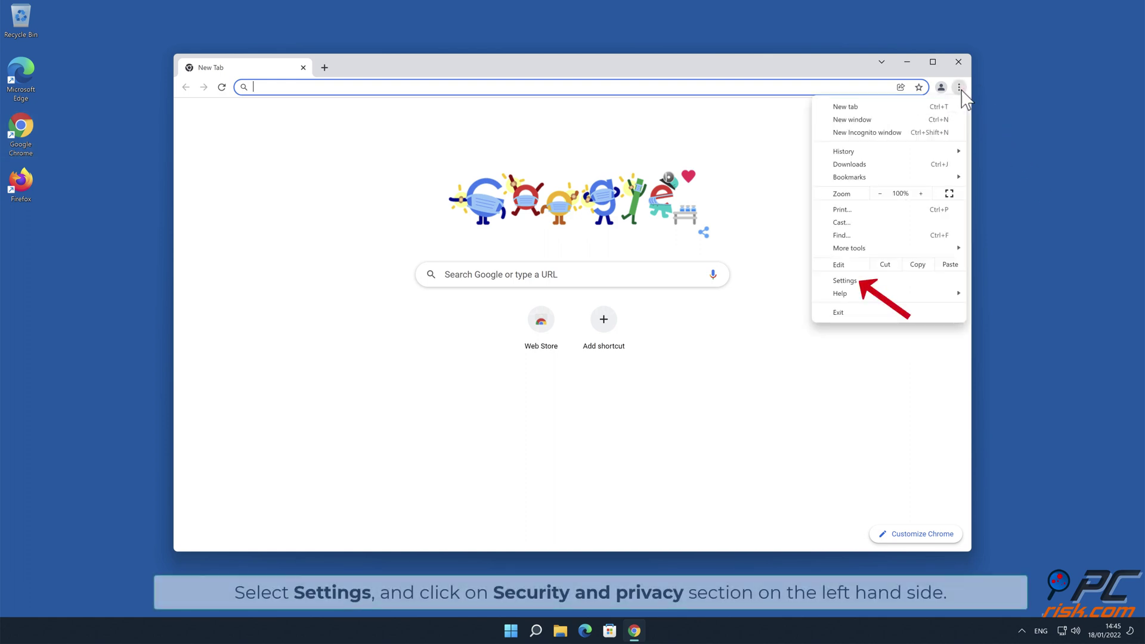
left_click(874, 278)
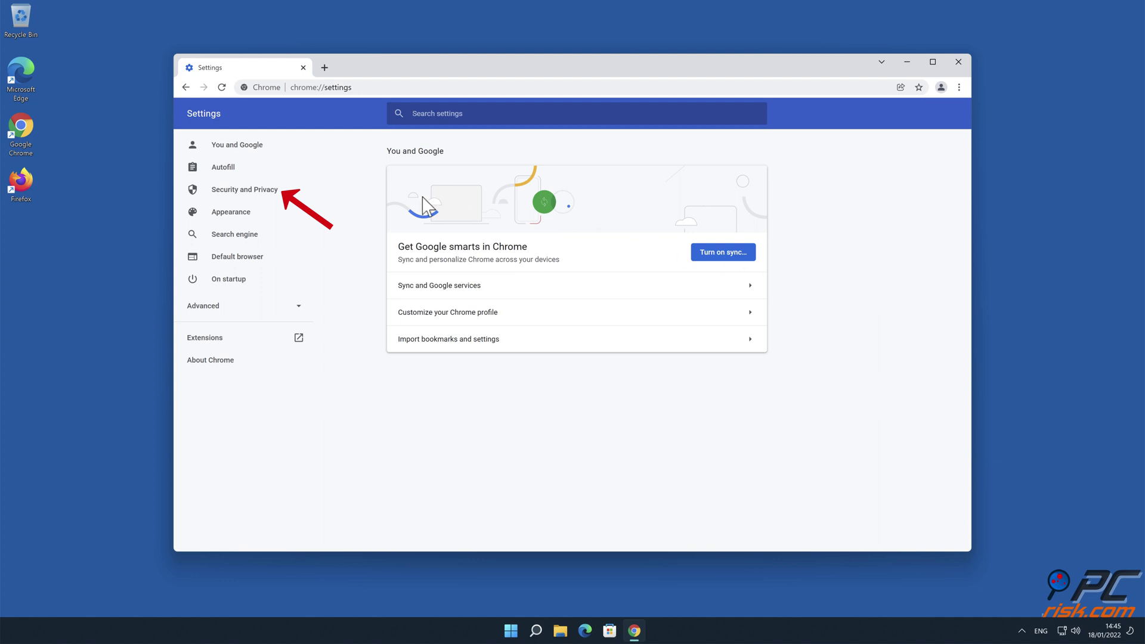
left_click(252, 198)
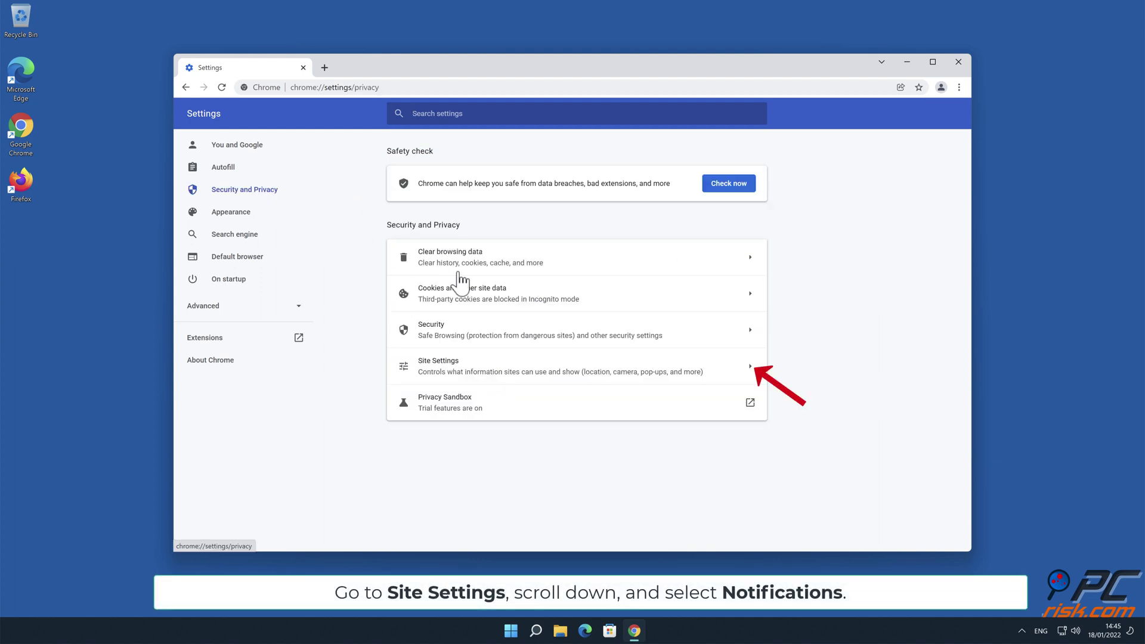
- Go to Site Settings > Permissions > Notifications, where bestfaustcaptcha.top is listed as allowed
left_click(748, 366)
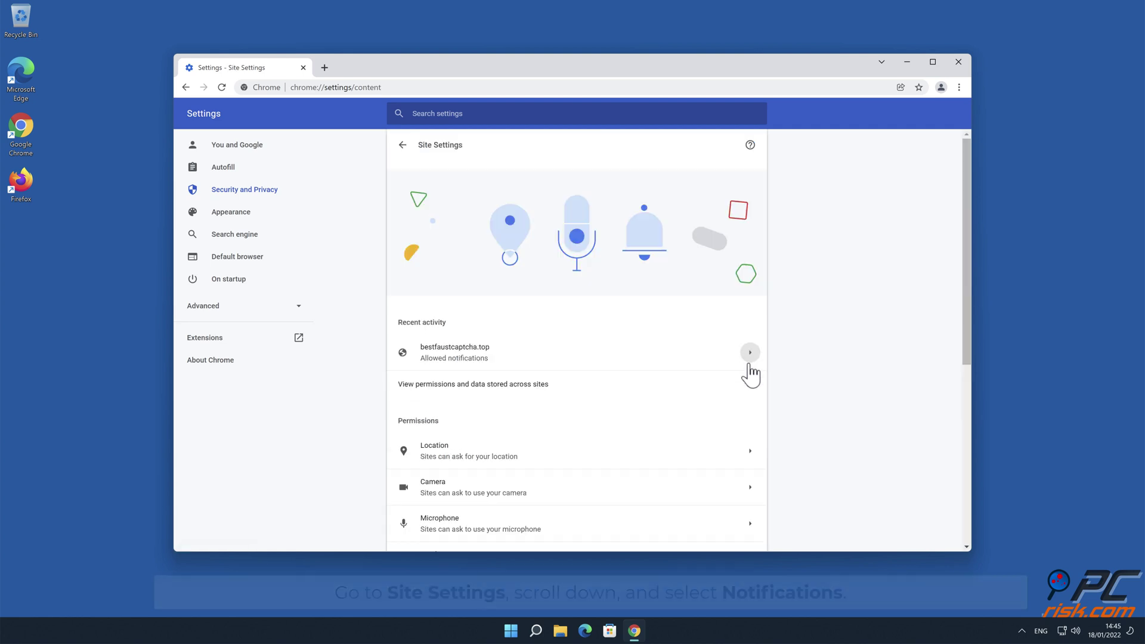
left_click_drag(965, 277, 967, 378)
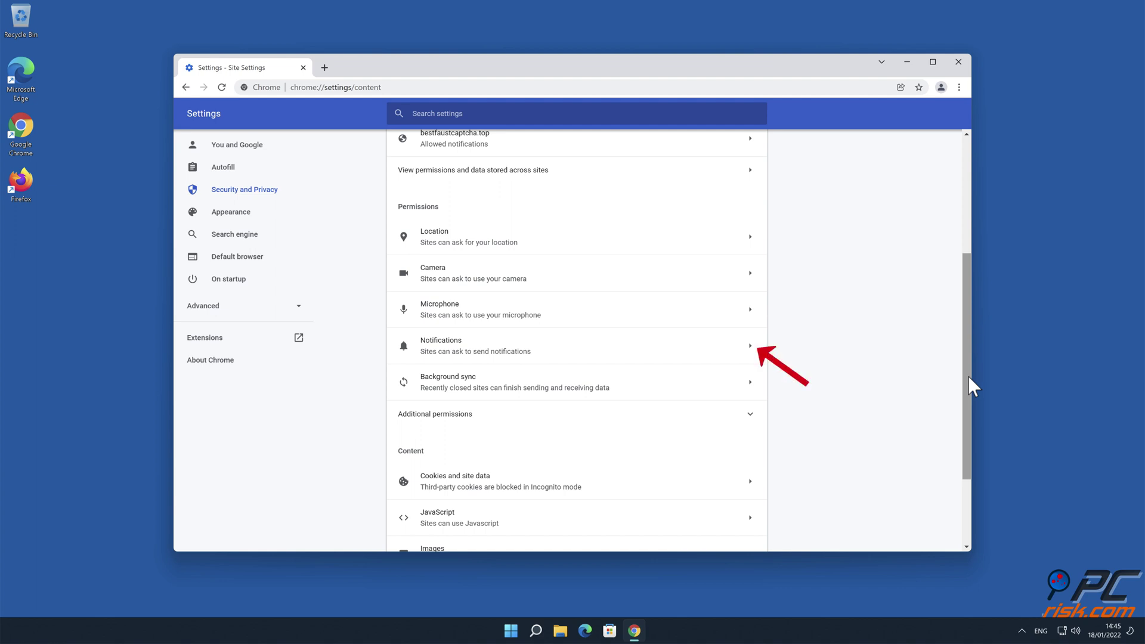
left_click(751, 357)
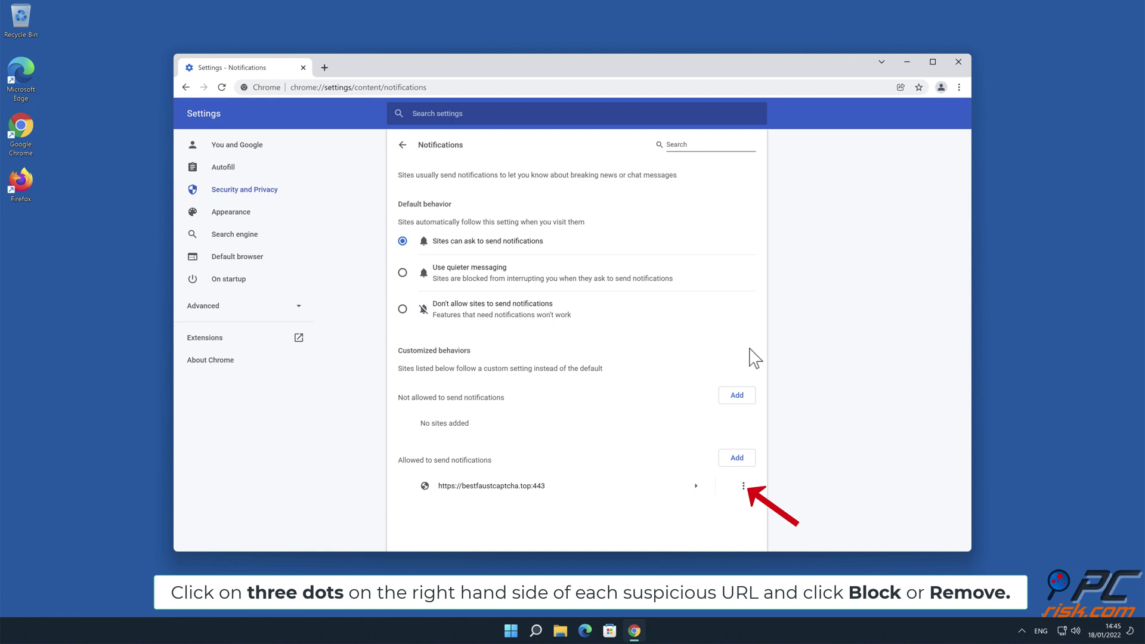
- Remove bestfaustcaptcha.top from the allowed notification sites and close Chrome
left_click(745, 486)
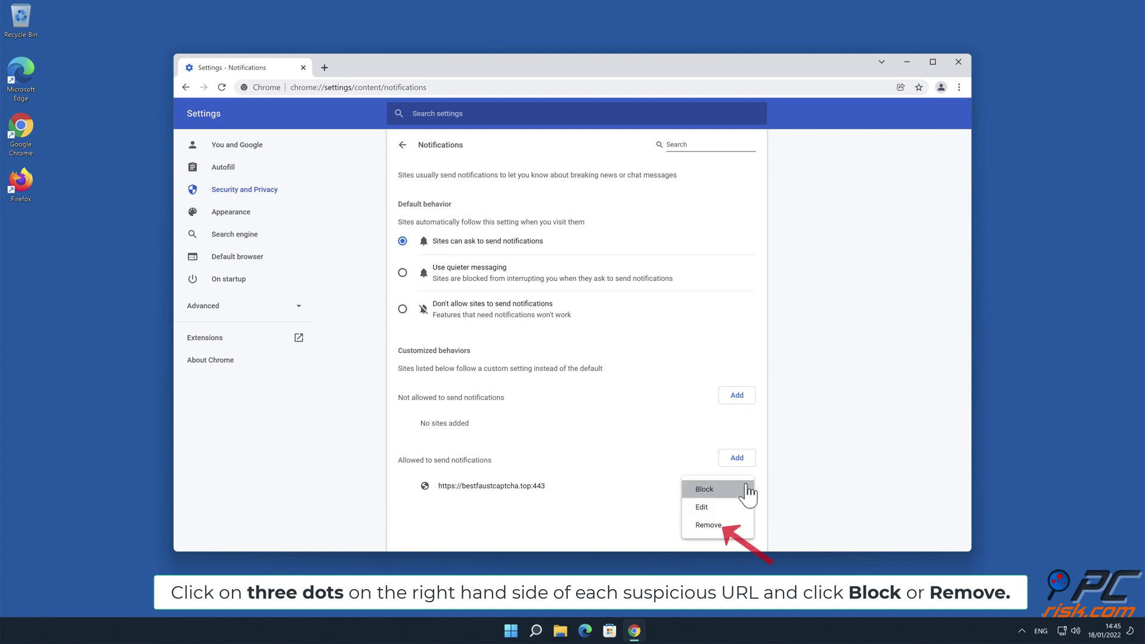
left_click(726, 527)
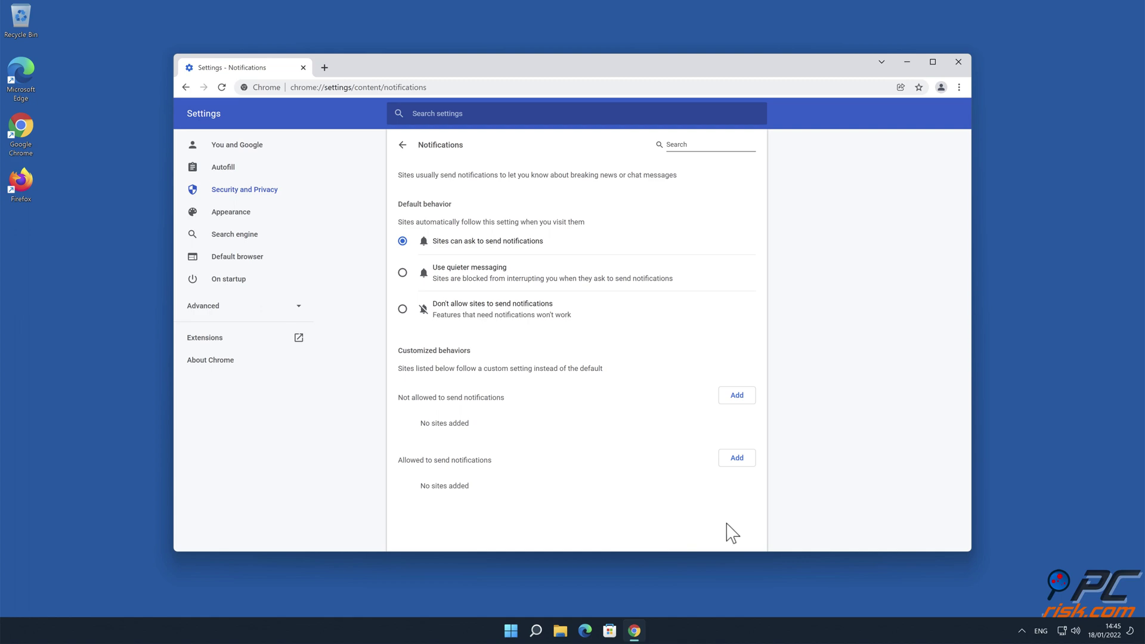
left_click(958, 65)
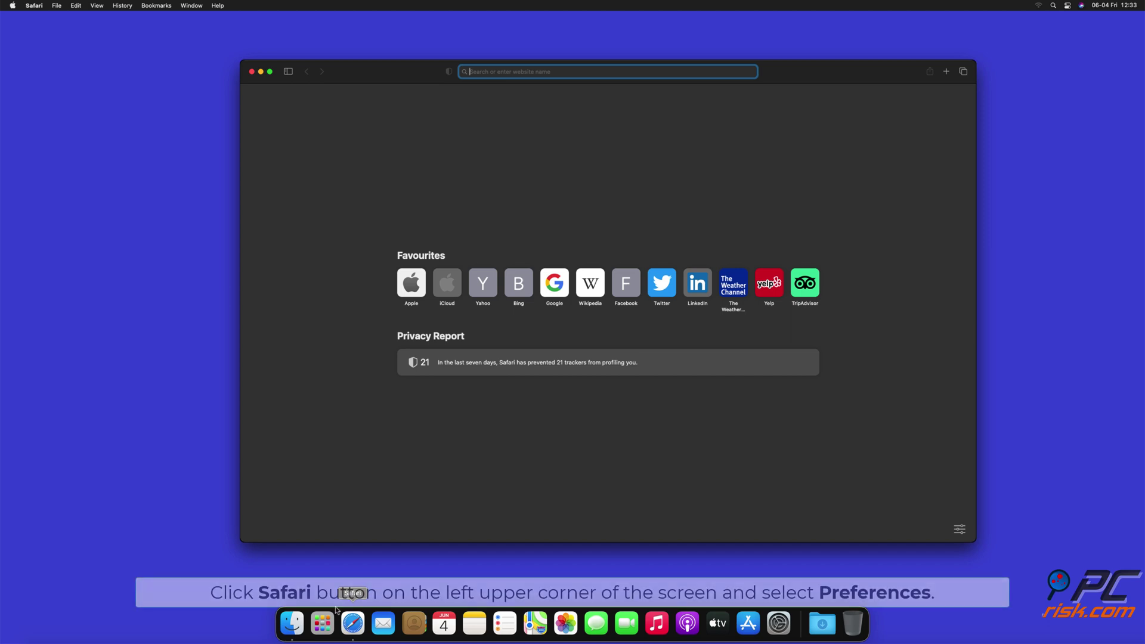
- Open Safari Preferences from the Safari menu
left_click(37, 10)
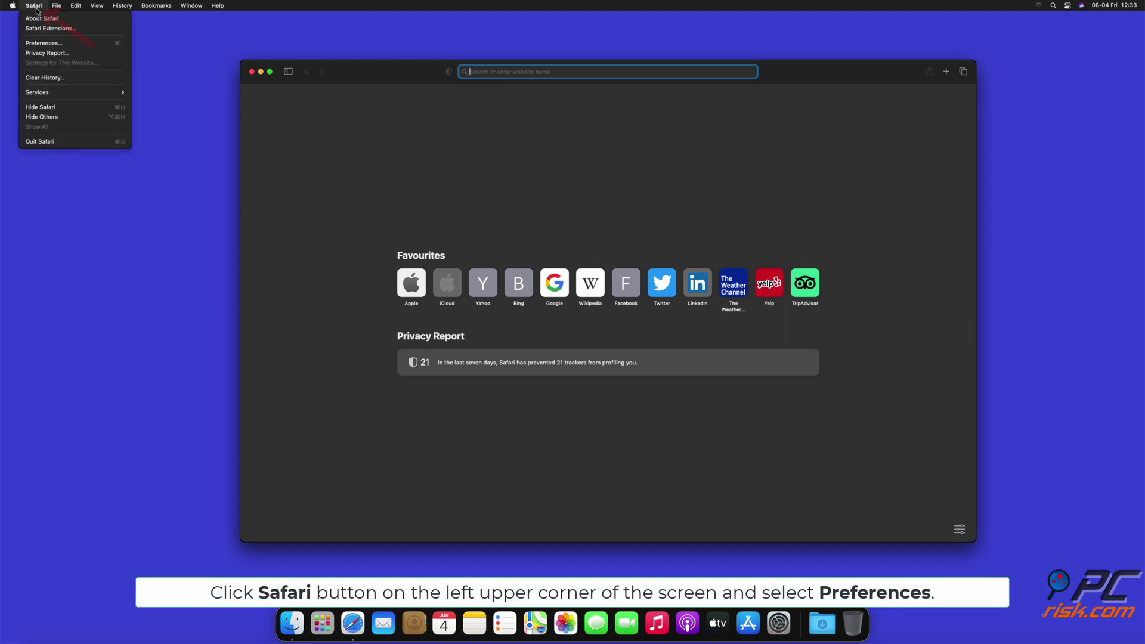
left_click(55, 43)
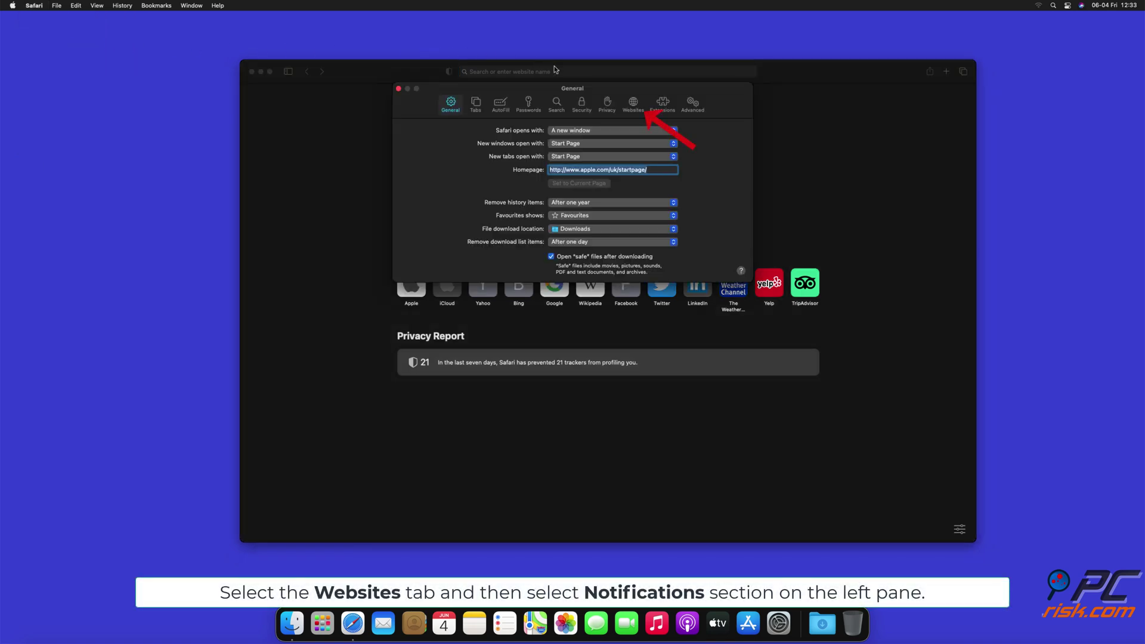
- Under Websites > Notifications, set findmedia.biz, thehugefeed.com and watch-video.net to Deny, then close the window
left_click(632, 107)
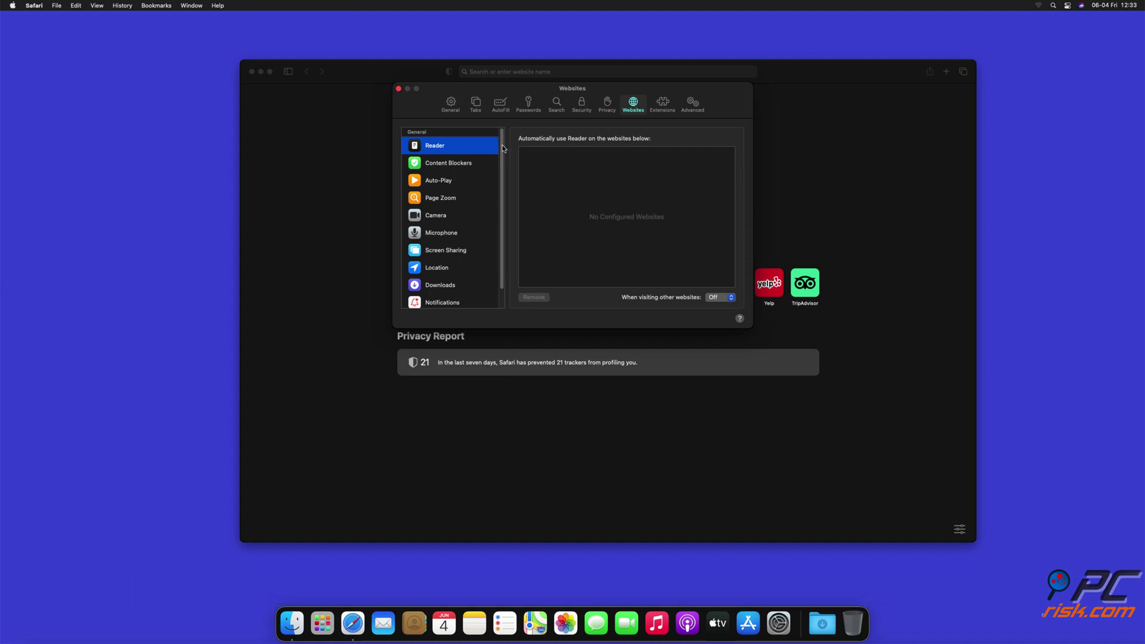
left_click_drag(503, 148, 503, 183)
left_click(443, 282)
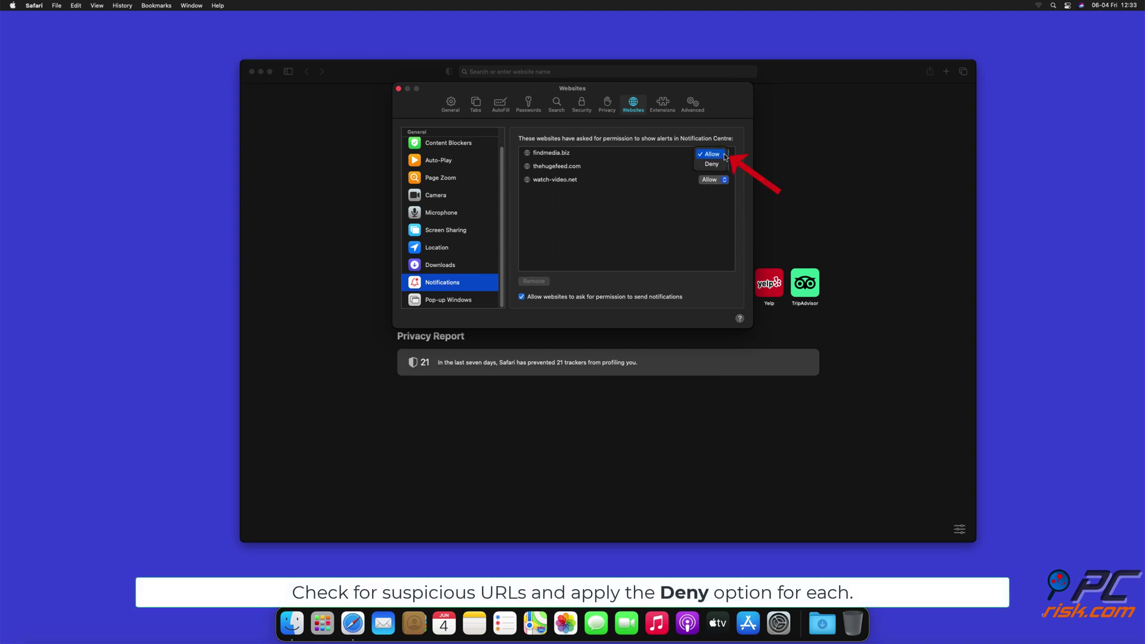
left_click(722, 164)
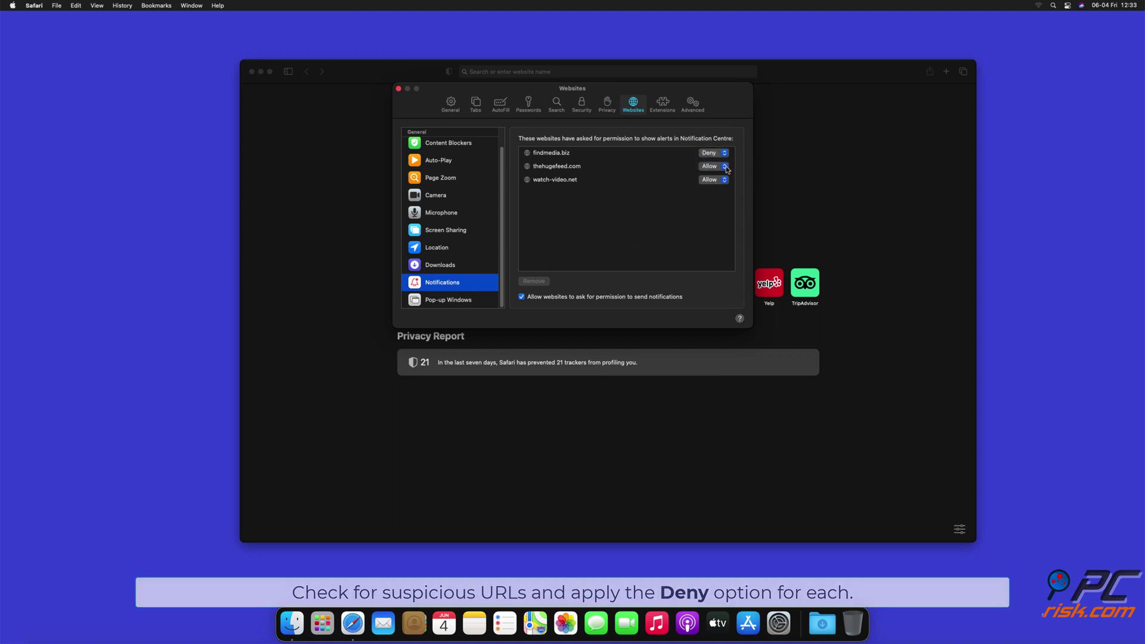
left_click(727, 169)
left_click(728, 180)
left_click(712, 192)
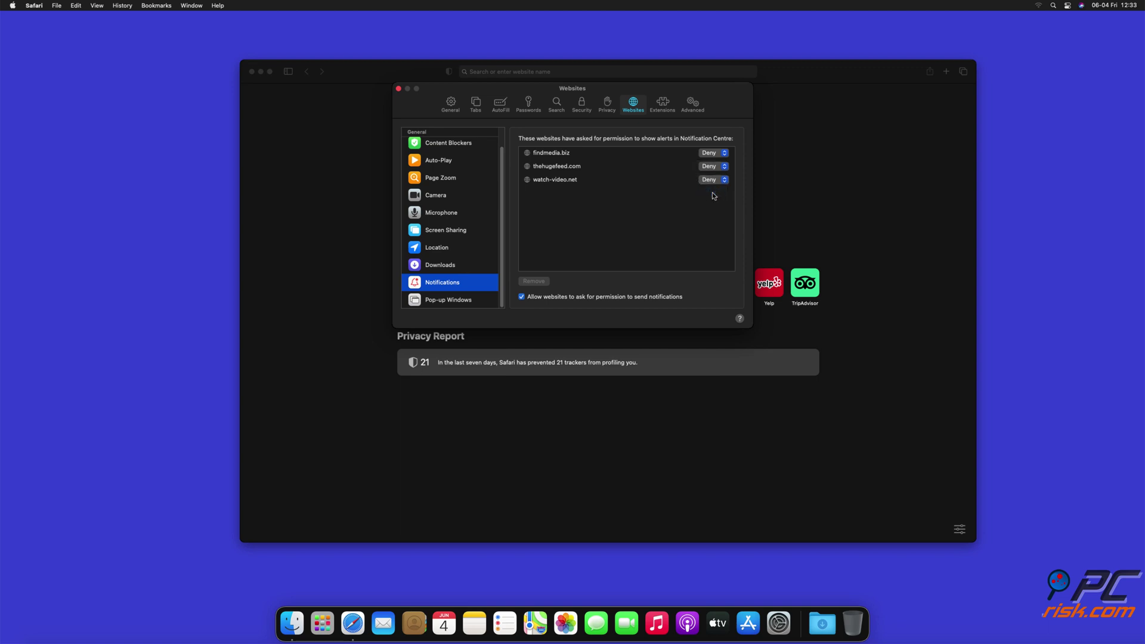
left_click(399, 90)
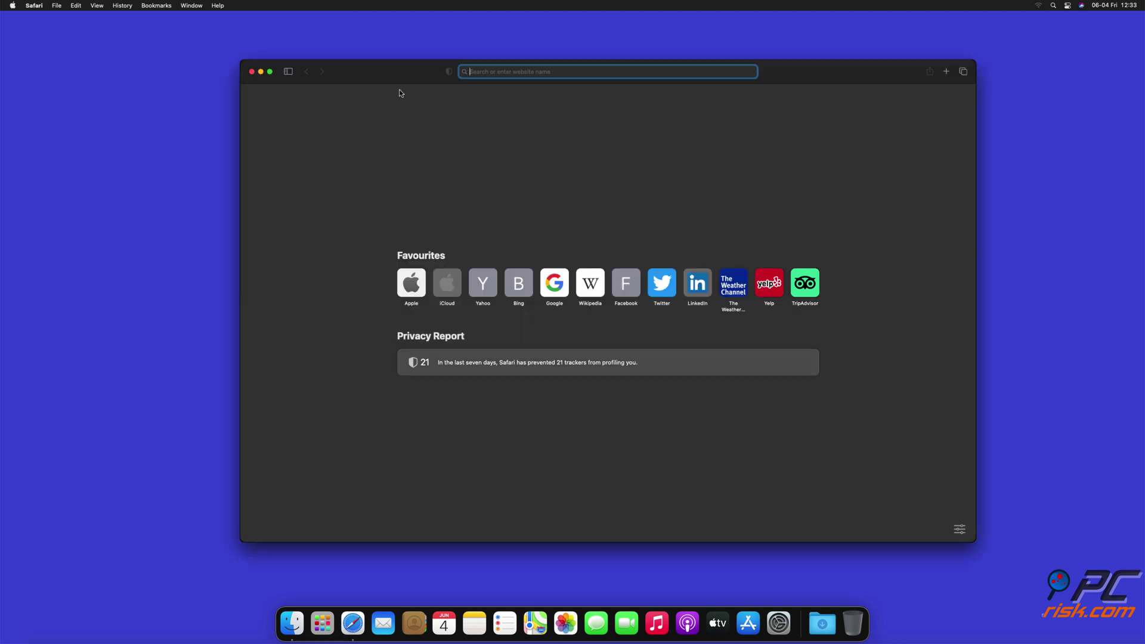
- Close Safari, launch Microsoft Edge and expand its main menu
left_click(252, 71)
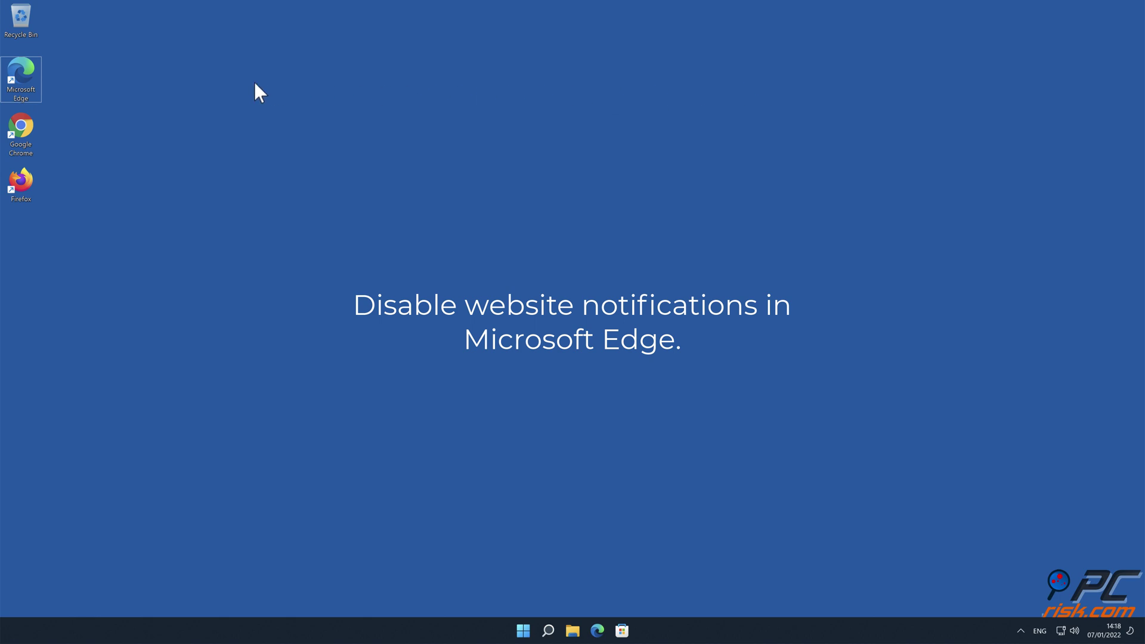
double_click(25, 78)
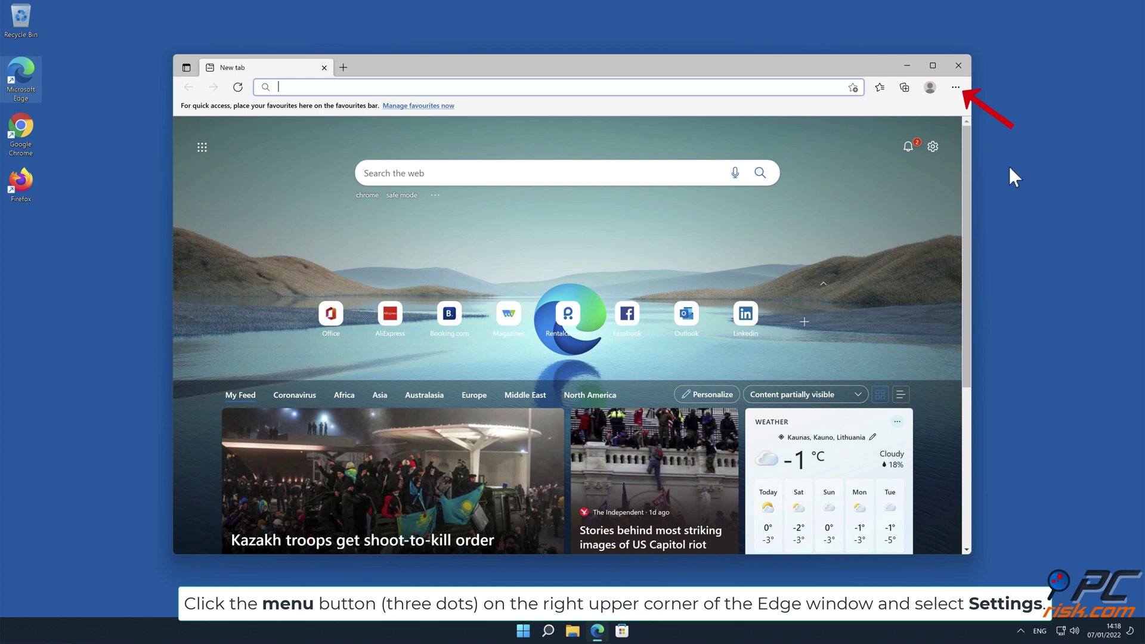
left_click(955, 87)
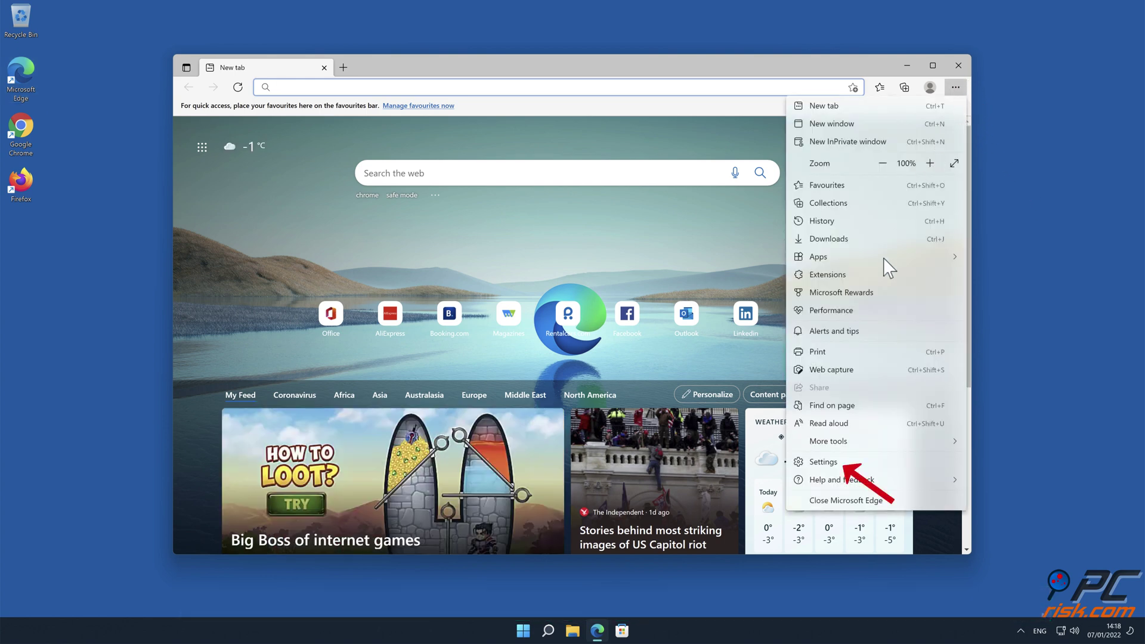
- Go through Edge's Settings and Cookies and site permissions to the Notifications page
left_click(856, 463)
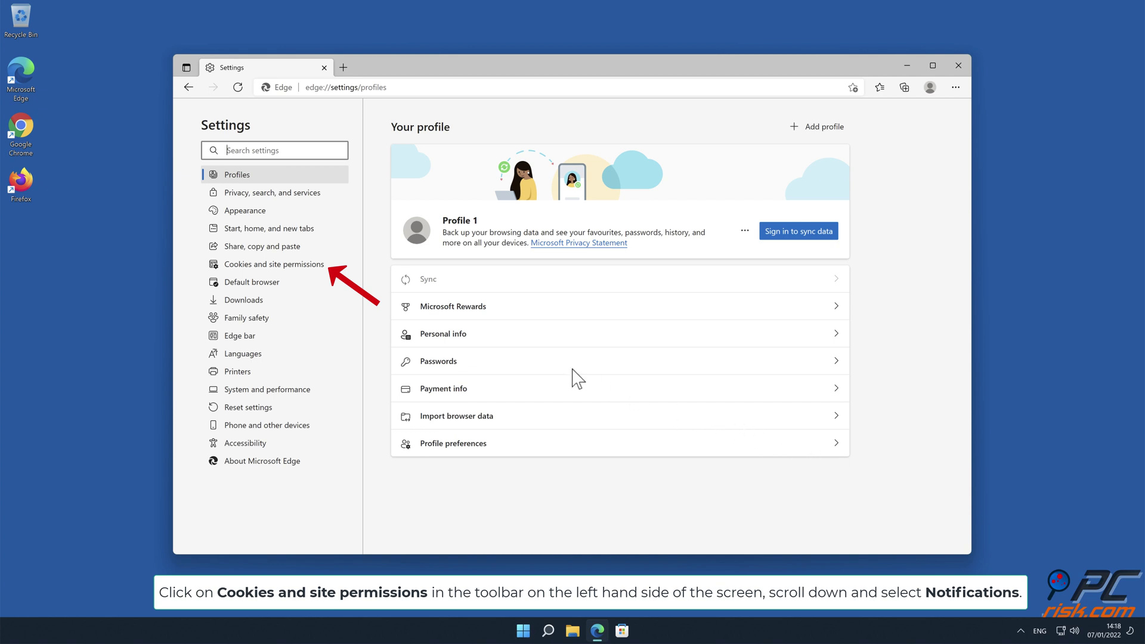
left_click(316, 268)
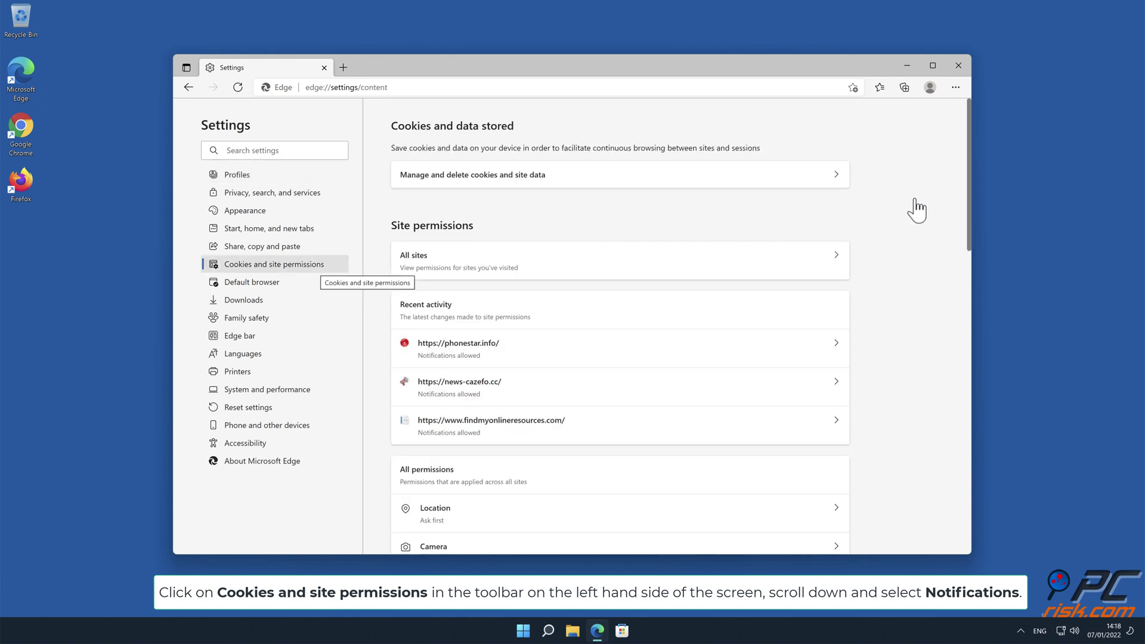
scroll(971, 193, "down", 1)
left_click_drag(969, 185, 973, 298)
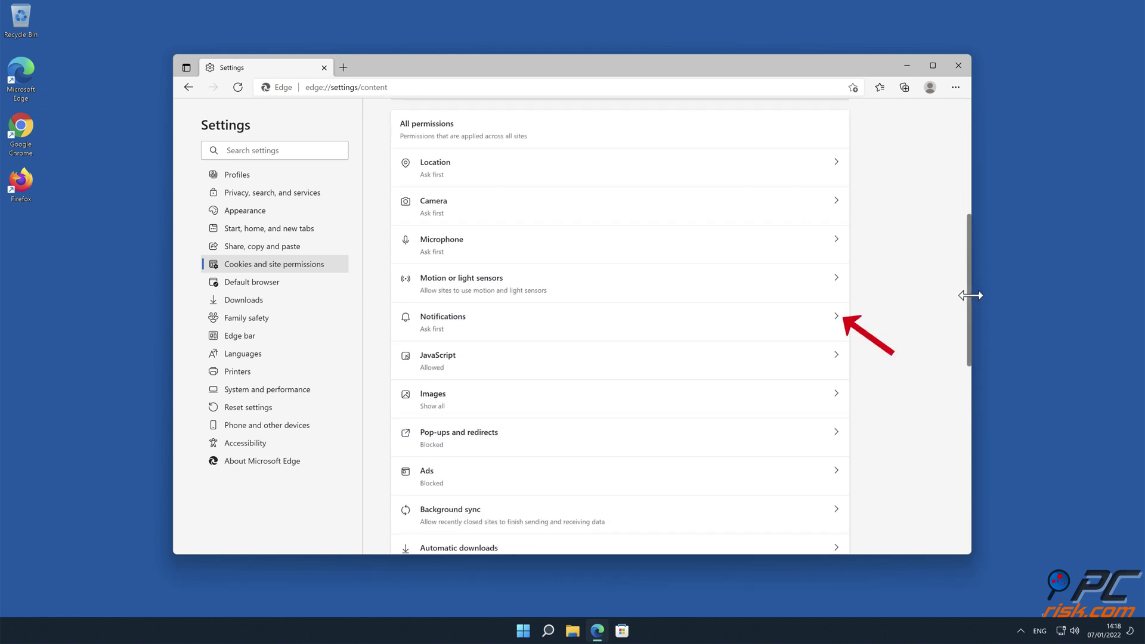
left_click(835, 319)
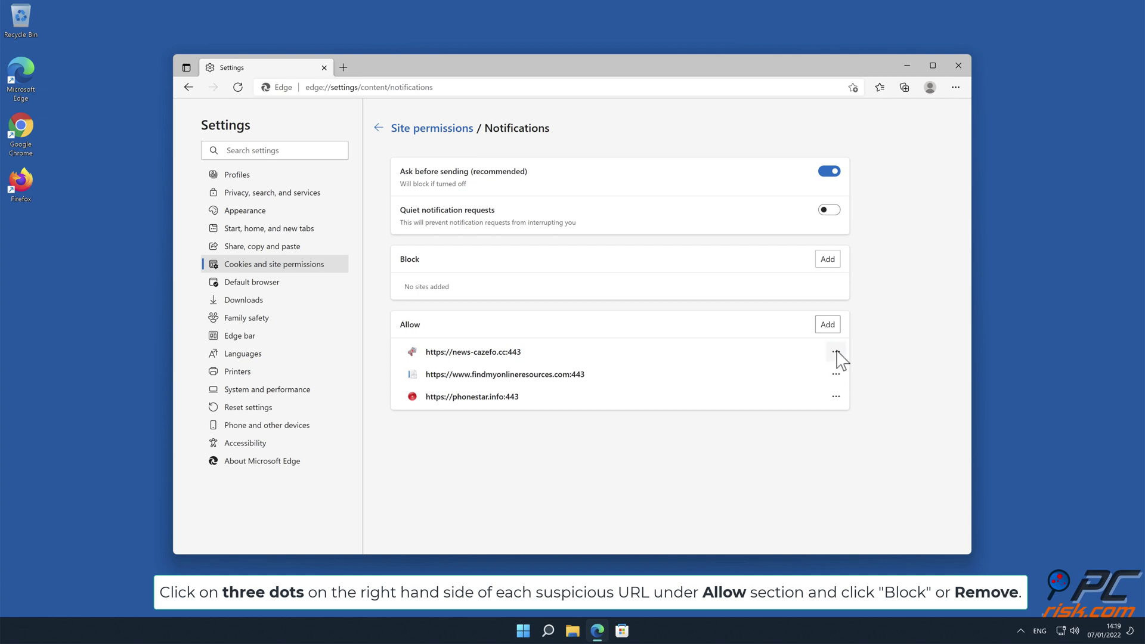
- Remove news-cazefo.cc, findmyonlineresources.com and phonestar.info from Edge's allowed notification sites
left_click(836, 352)
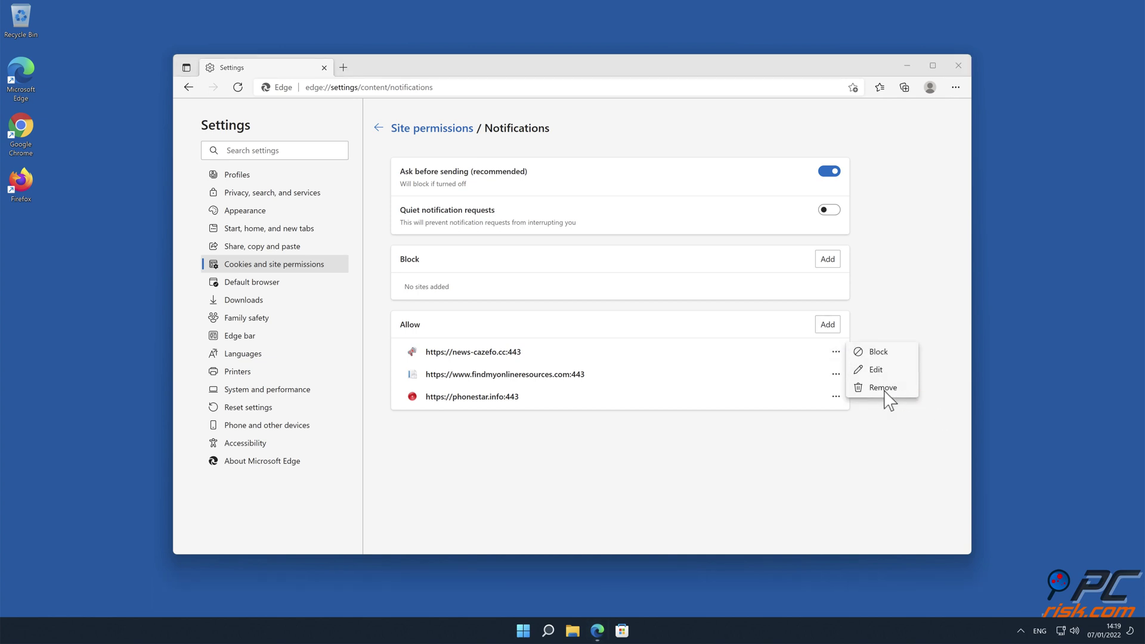
left_click(883, 388)
left_click(835, 353)
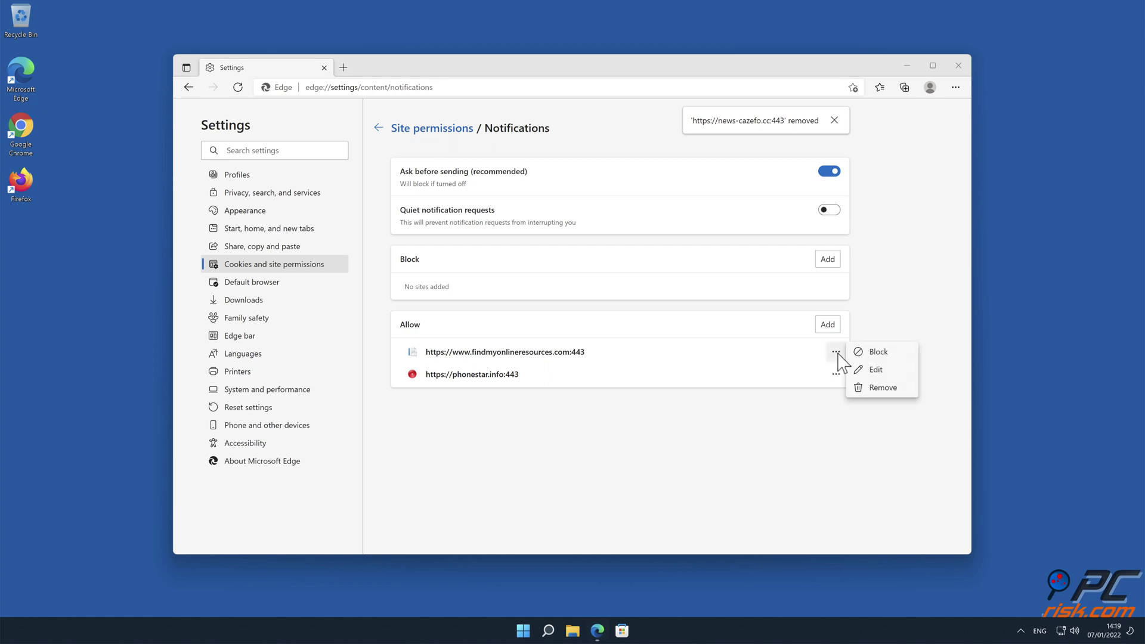
left_click(884, 388)
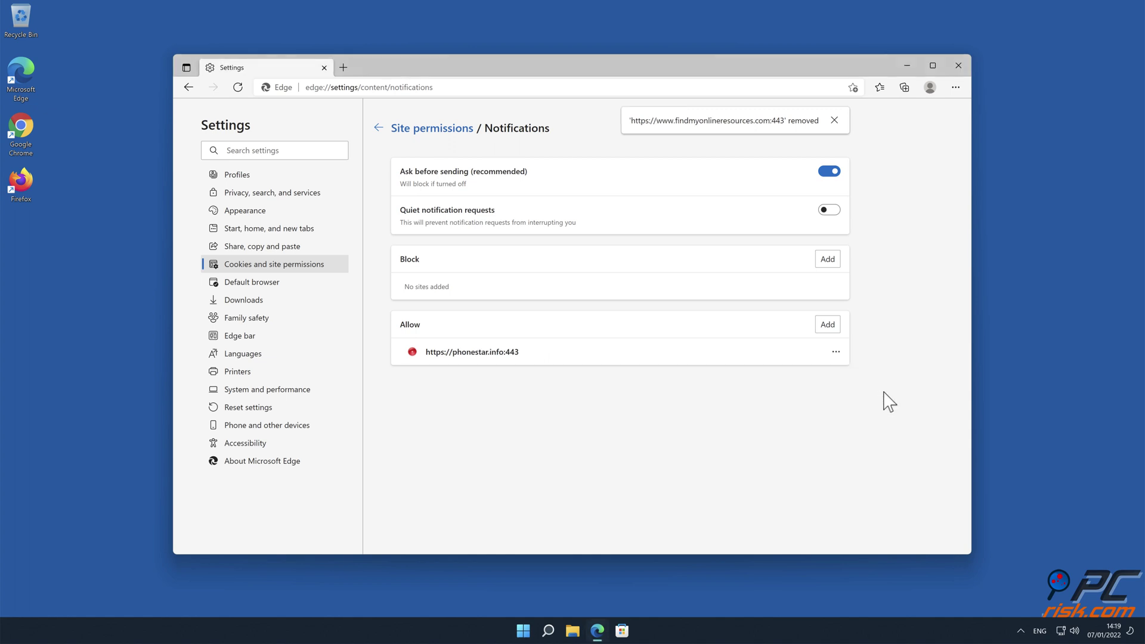
left_click(836, 355)
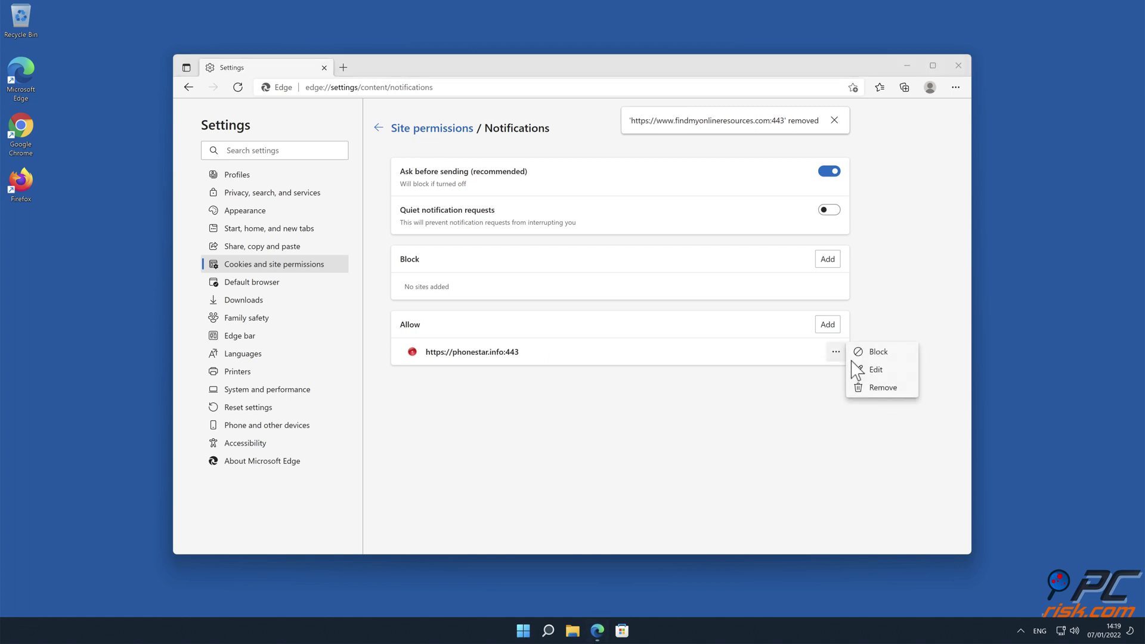
left_click(876, 390)
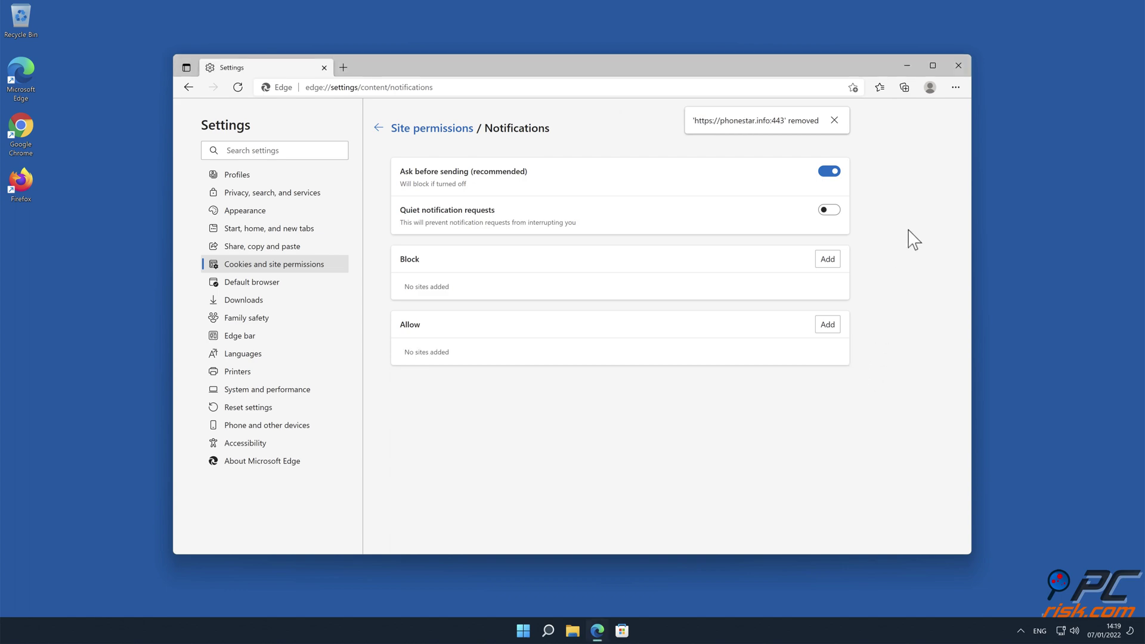
- Close Edge, launch Mozilla Firefox and open its Settings page
left_click(958, 65)
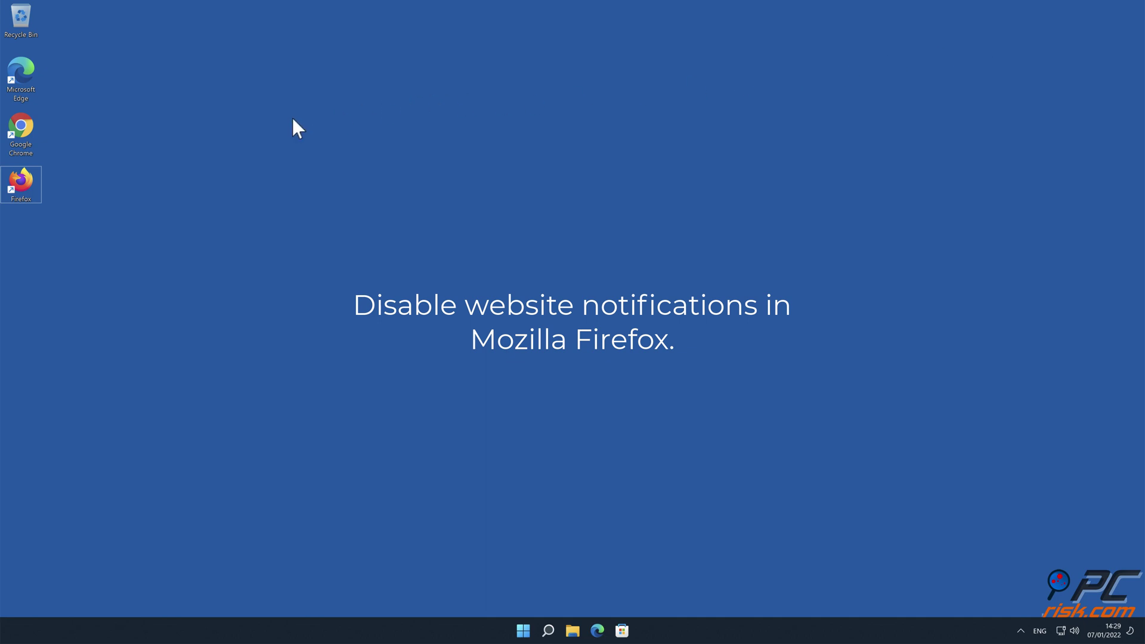
double_click(16, 181)
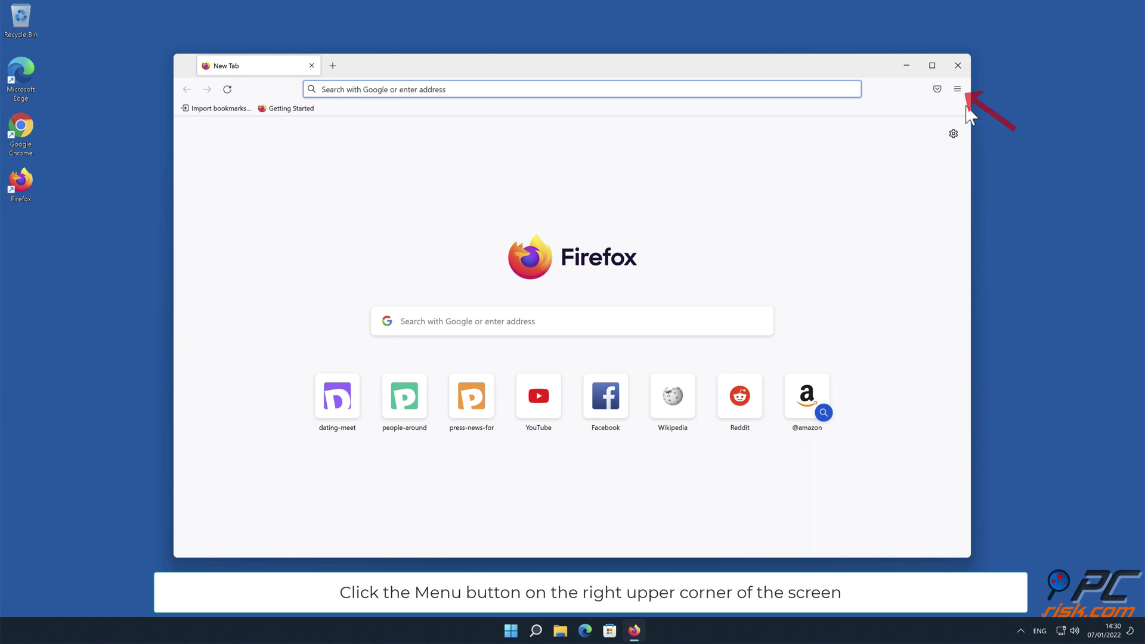
left_click(957, 90)
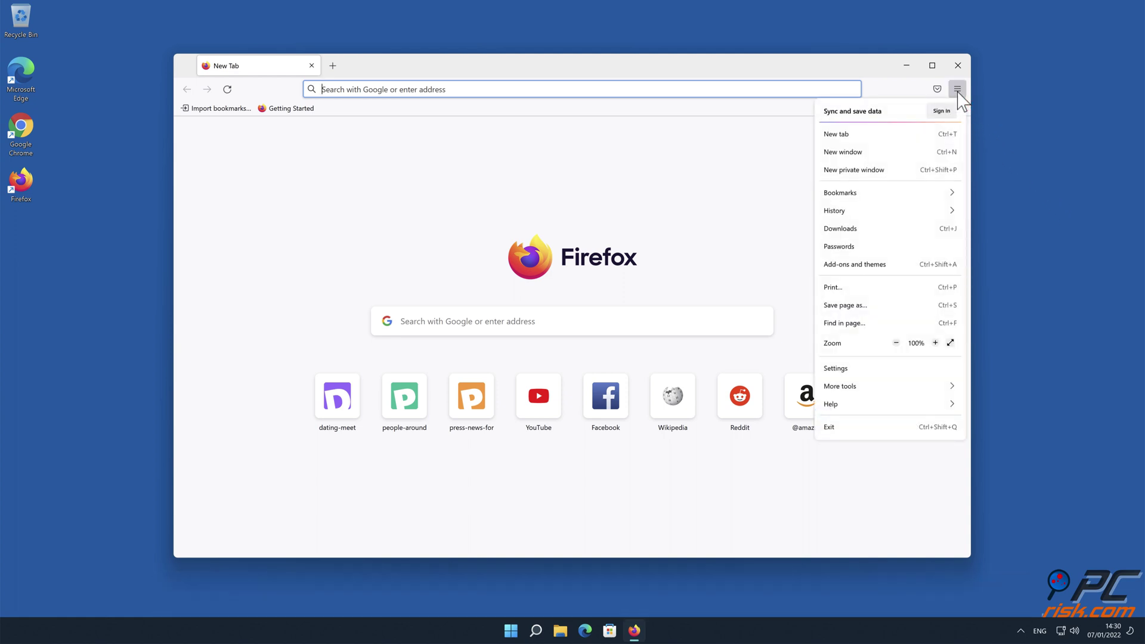
left_click(895, 368)
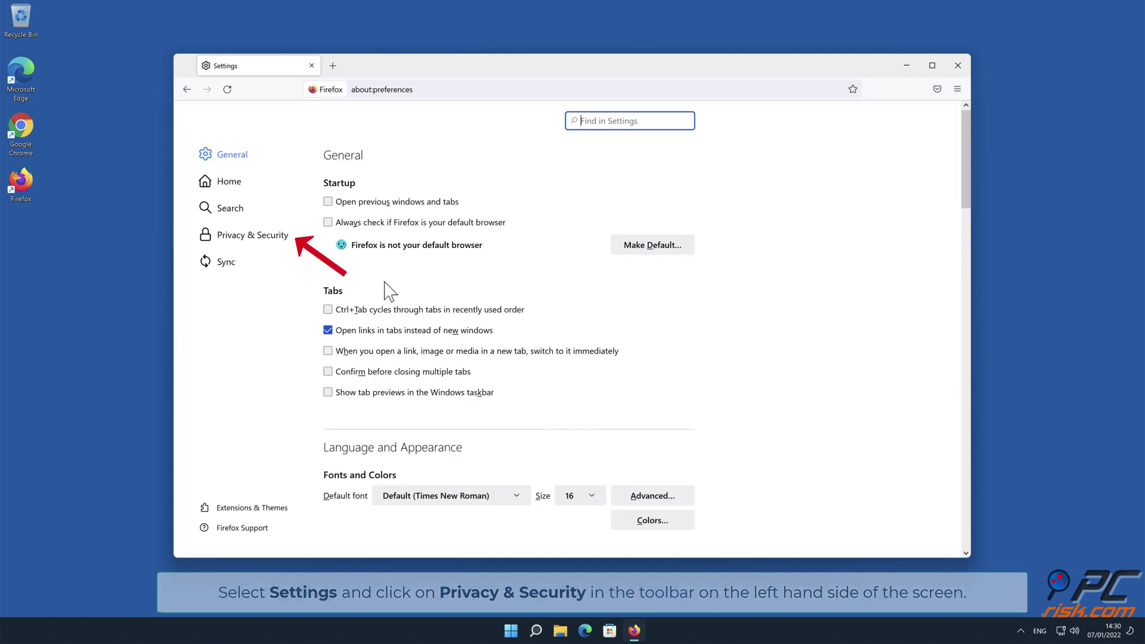
- Open Firefox's Privacy & Security section and its Notifications permissions list
left_click(269, 237)
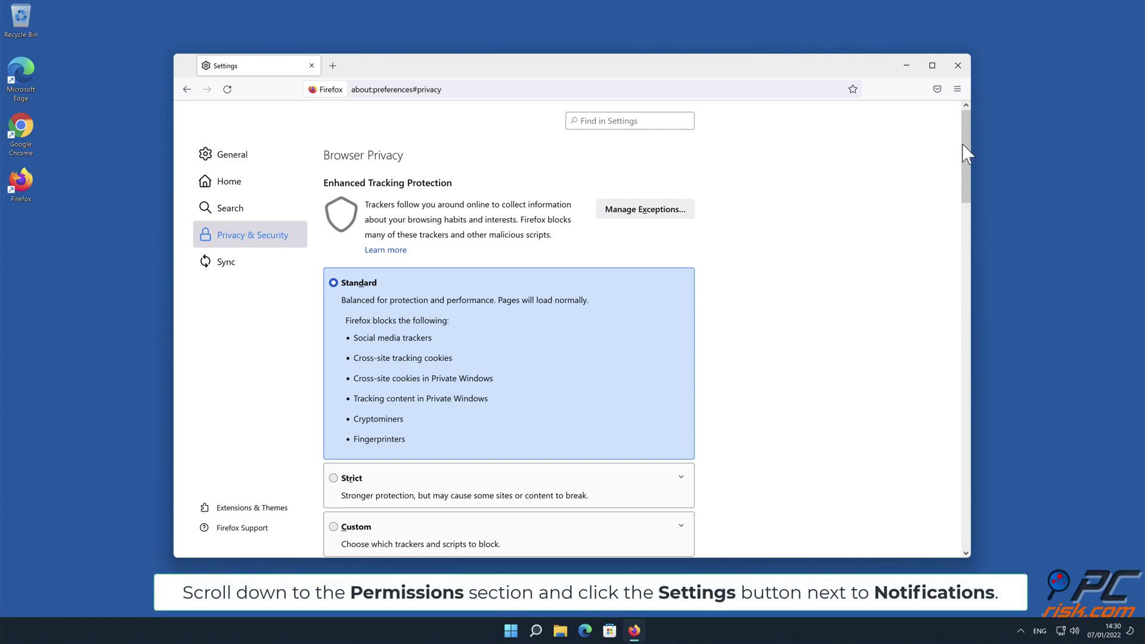
left_click_drag(964, 146, 966, 366)
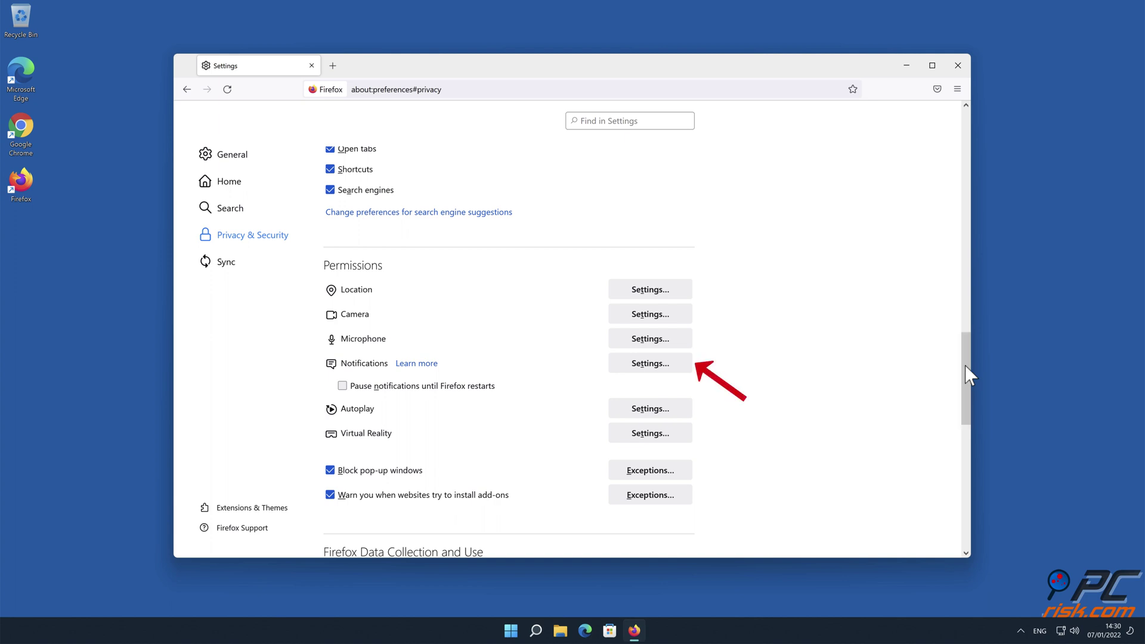
left_click(682, 370)
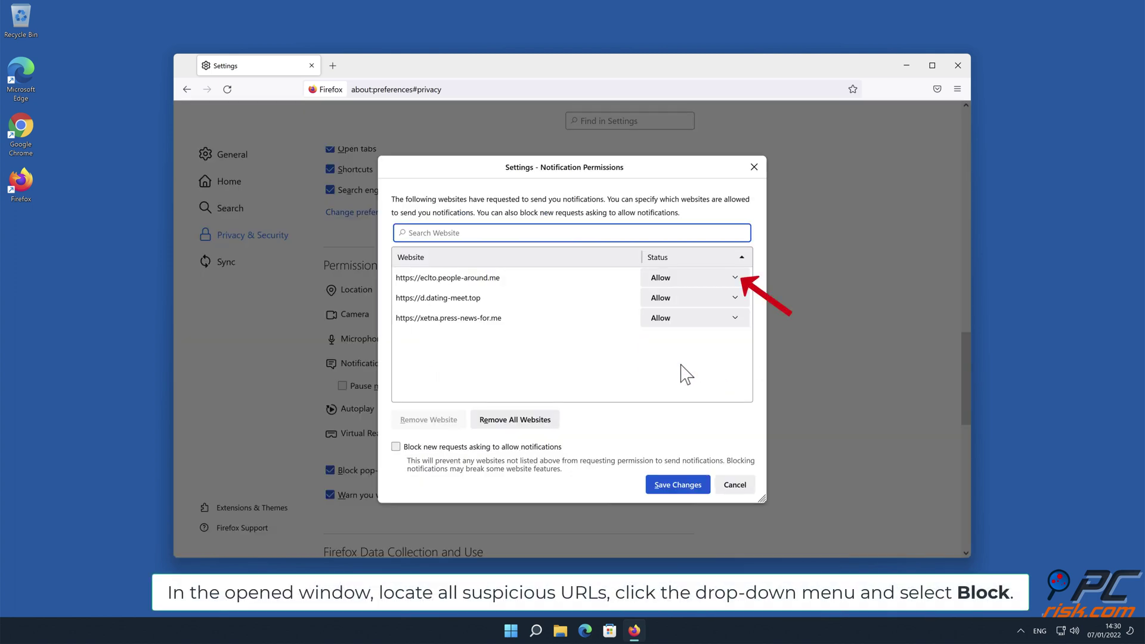
- Set eclto.people-around.me, d.dating-meet.top and xetna.press-news-for.me to Block, save, and close Firefox
left_click(732, 277)
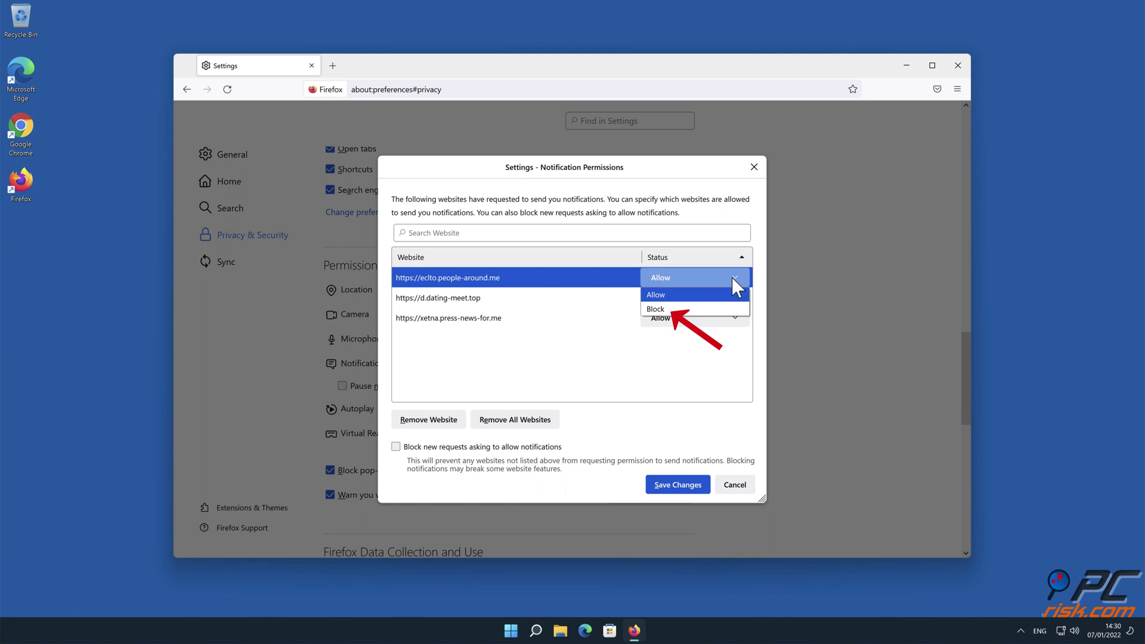
left_click(723, 308)
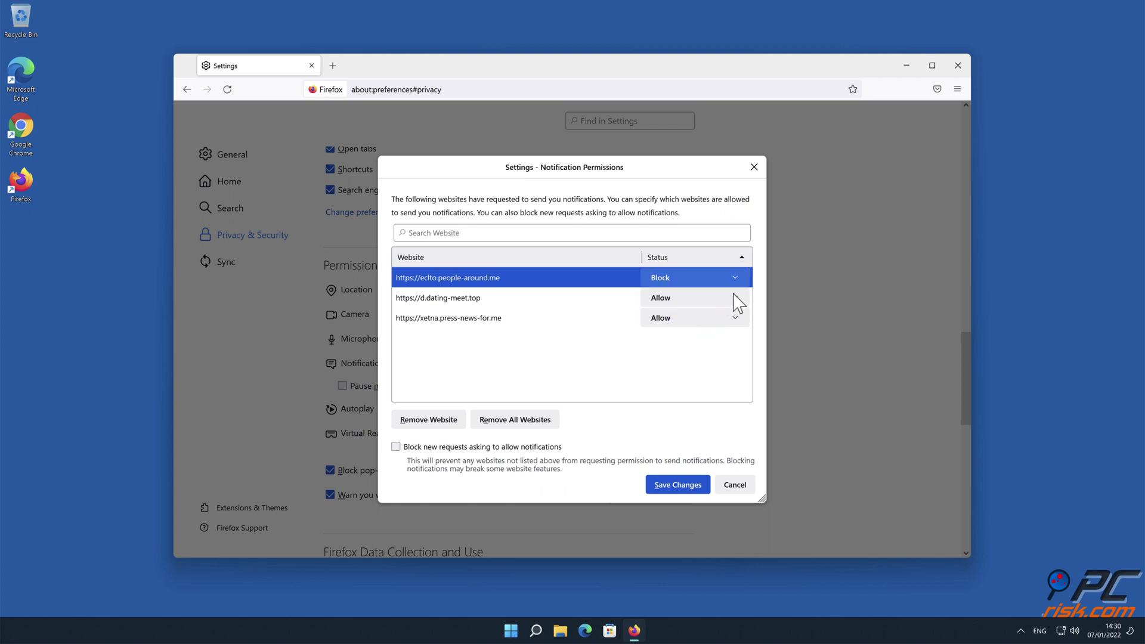
left_click(736, 300)
left_click(706, 331)
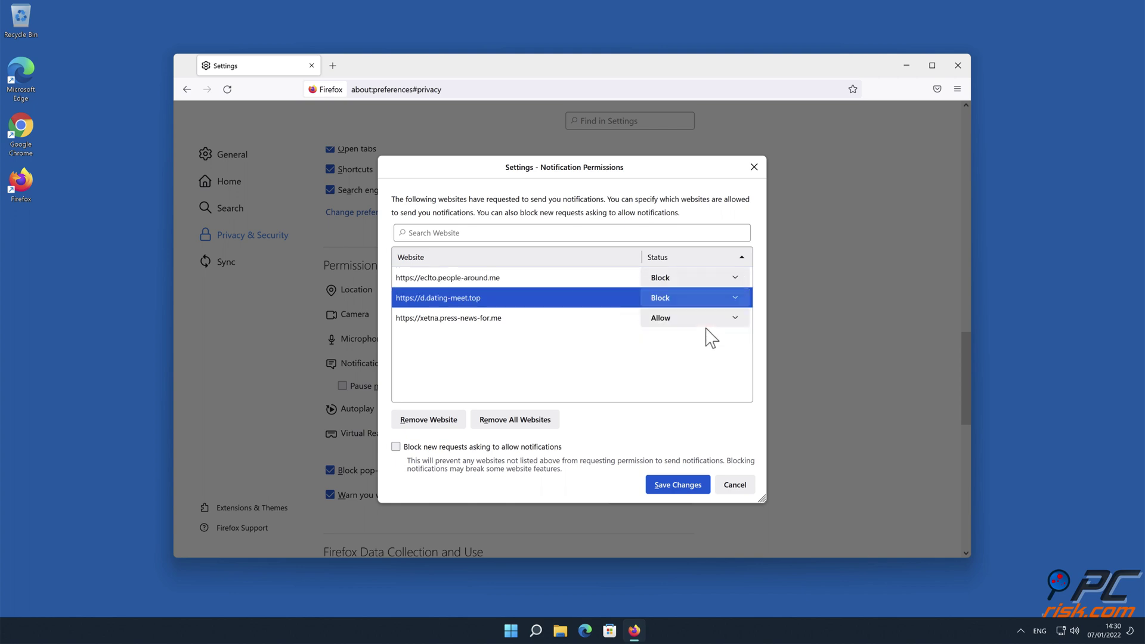
left_click(736, 319)
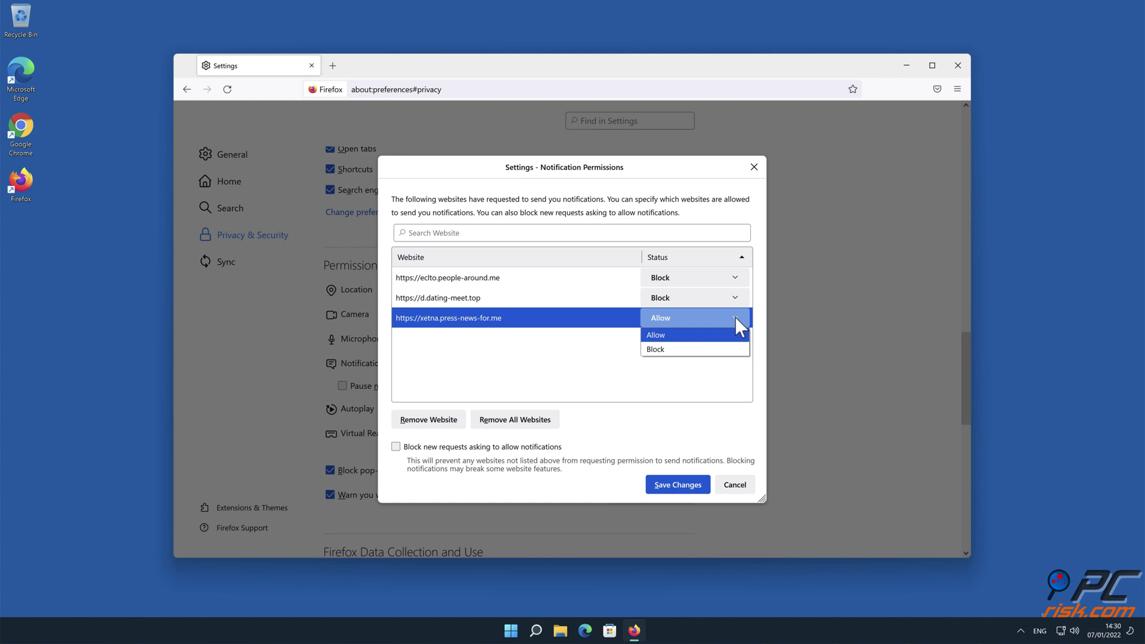
left_click(723, 348)
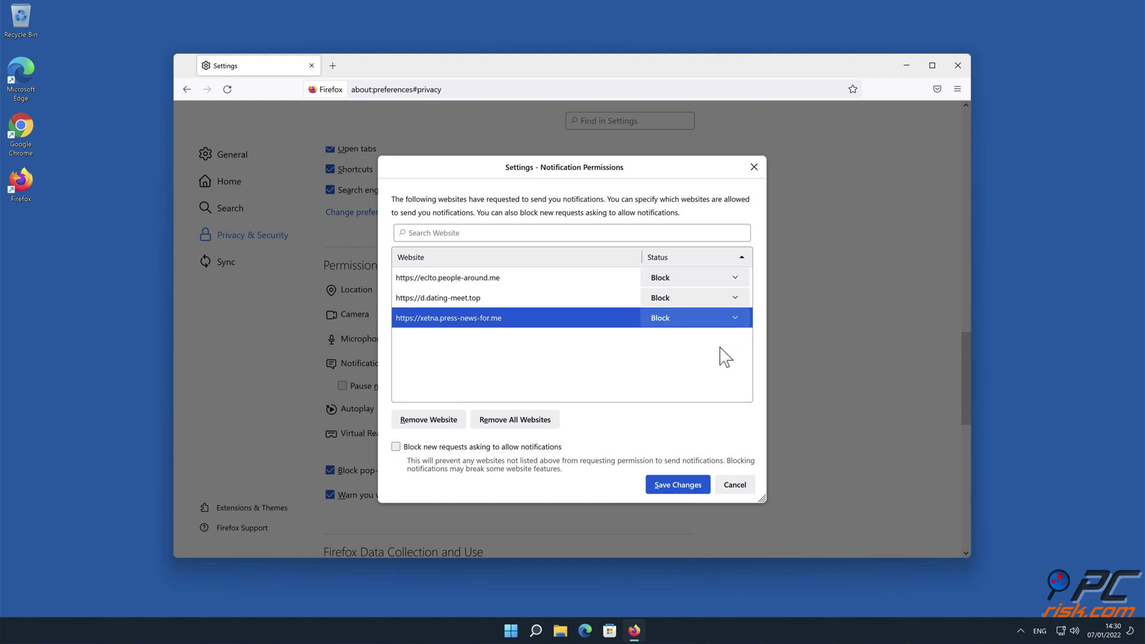
left_click(682, 487)
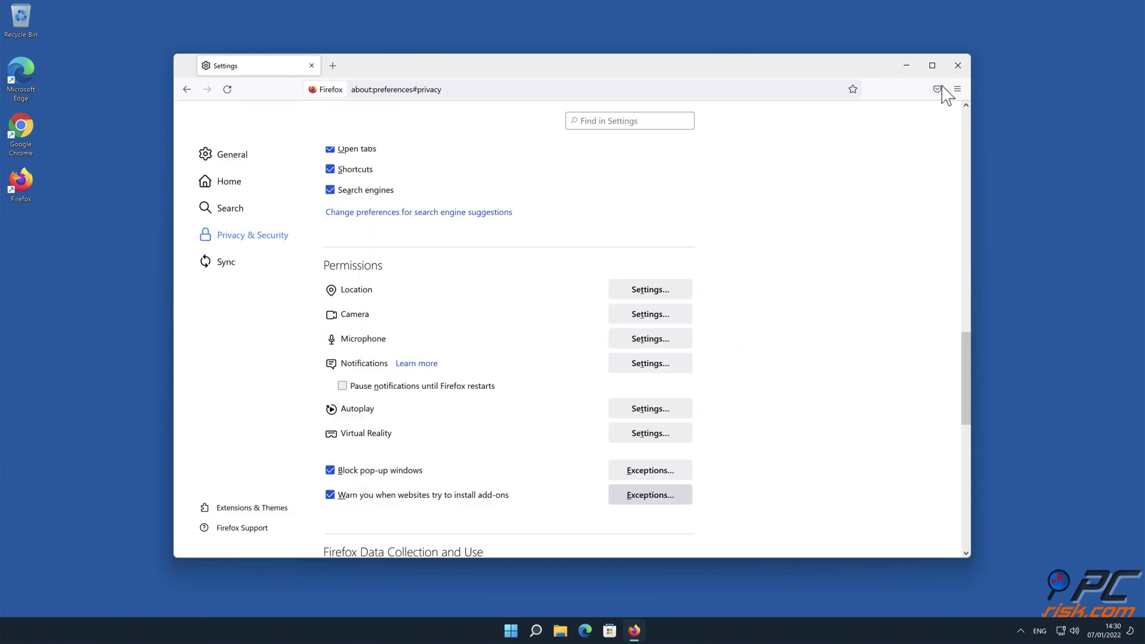
left_click(958, 65)
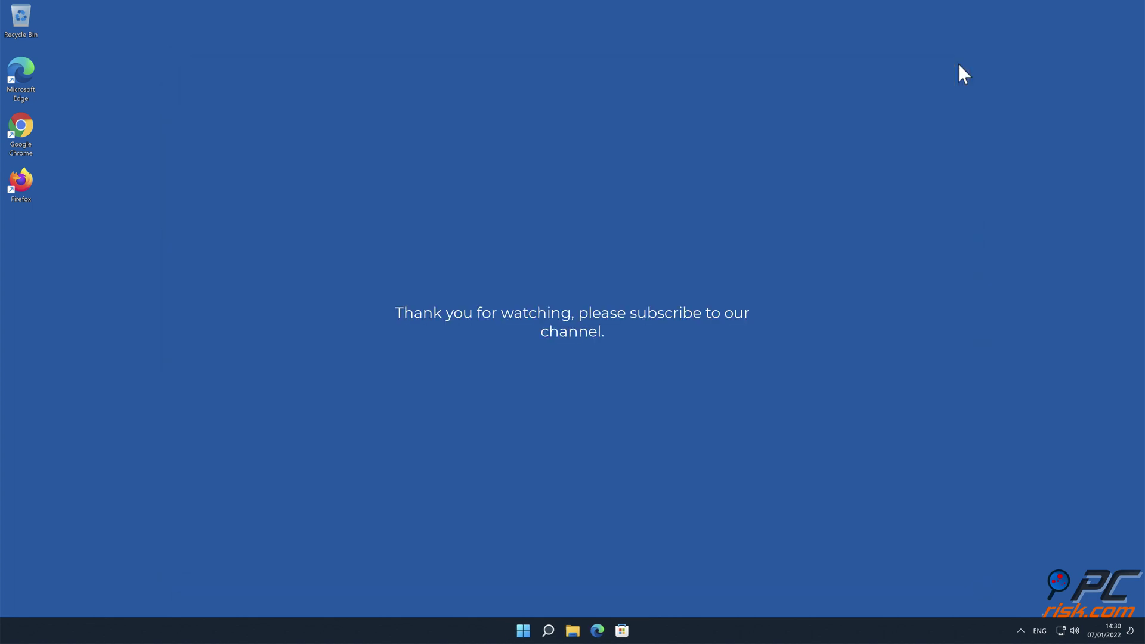